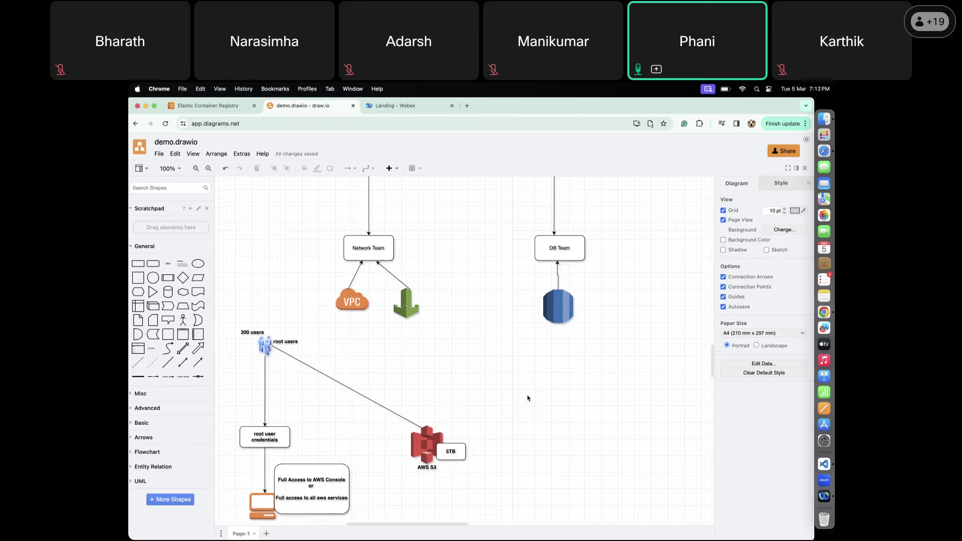
Select the Steps box, then nudge the user icon above Admin slightly up and right.
scroll(517, 356, right, 2)
scroll(516, 356, down, 1)
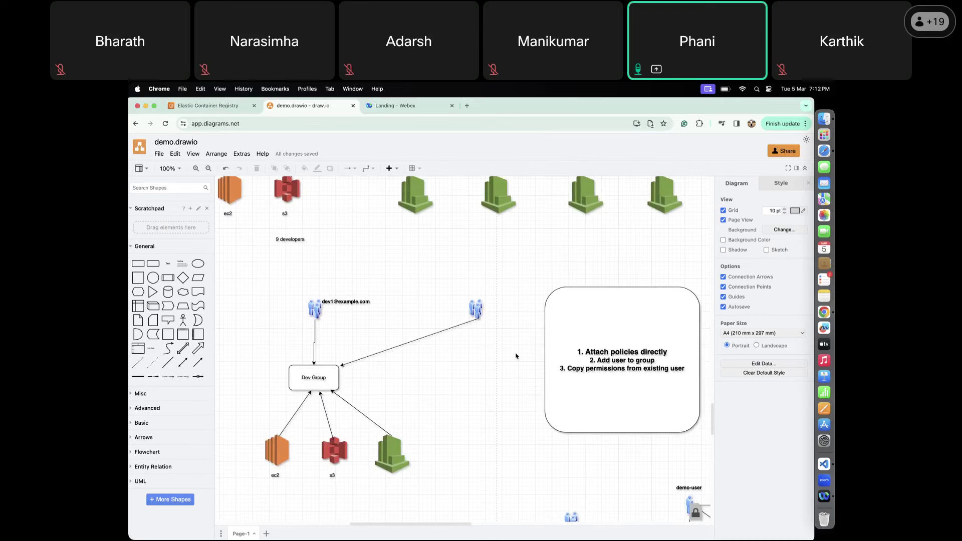
scroll(516, 357, up, 10)
scroll(516, 356, left, 2)
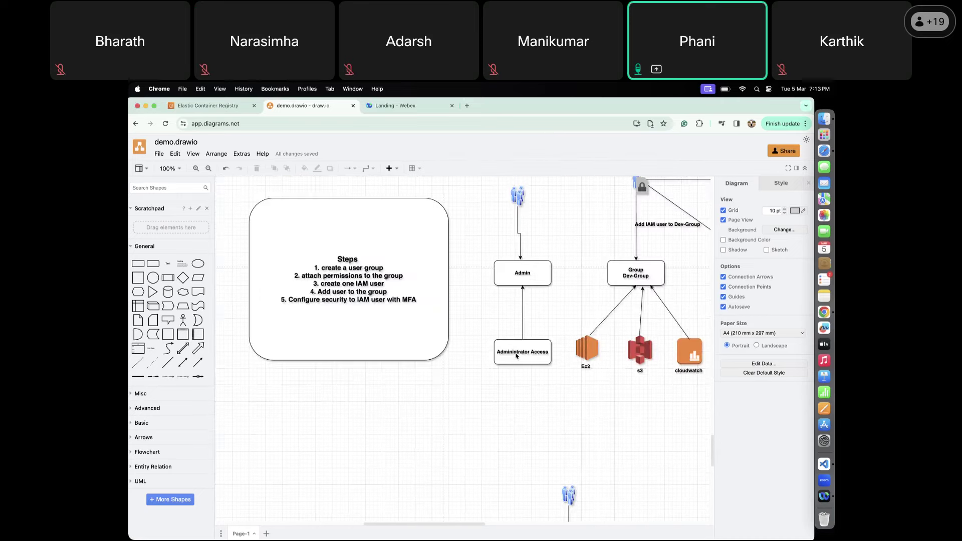
click(357, 255)
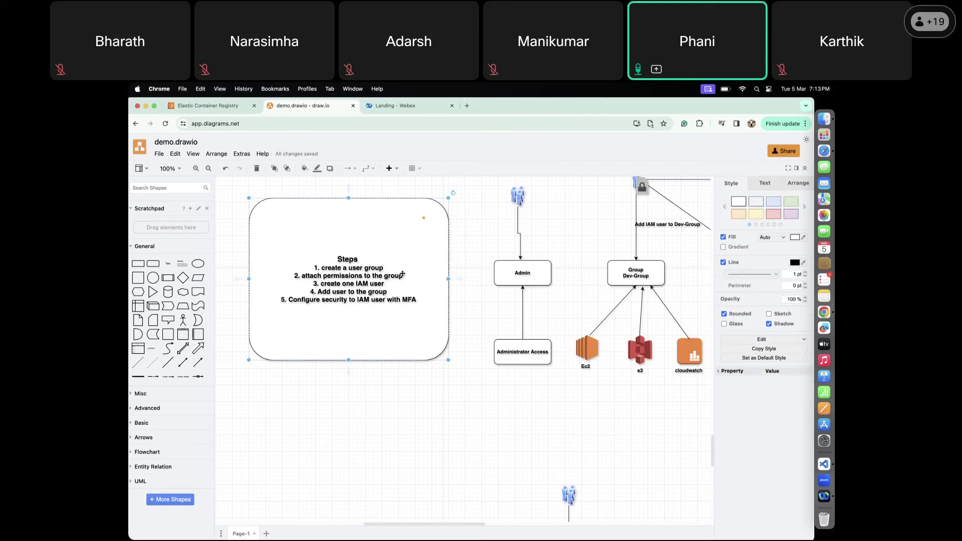
click(443, 404)
drag(518, 195, 522, 190)
click(484, 255)
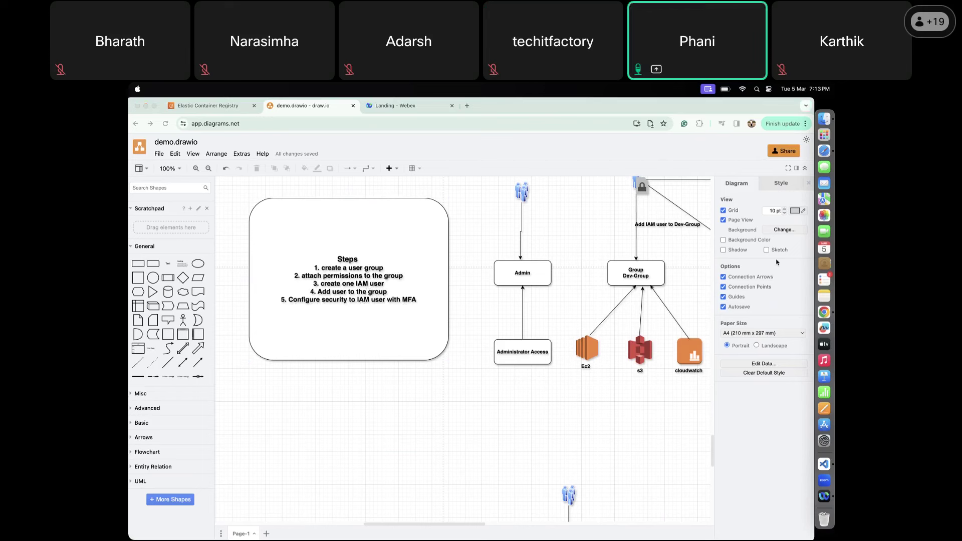
Go to the IAM User groups page in the AWS console.
click(216, 106)
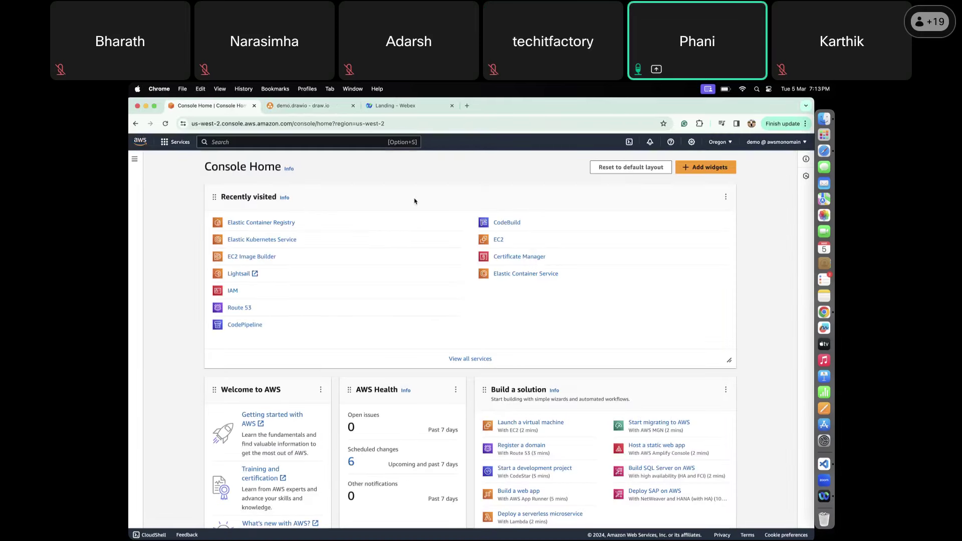
click(234, 292)
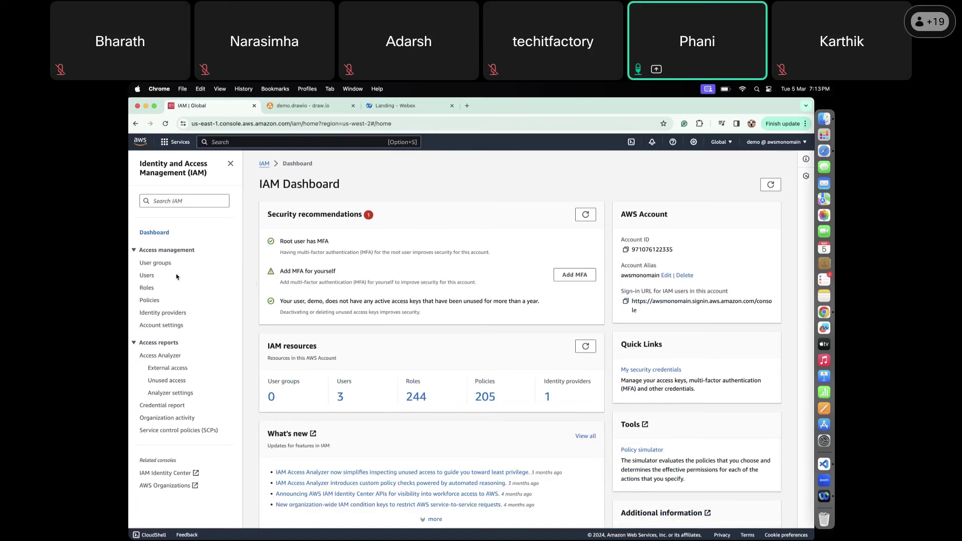
click(155, 264)
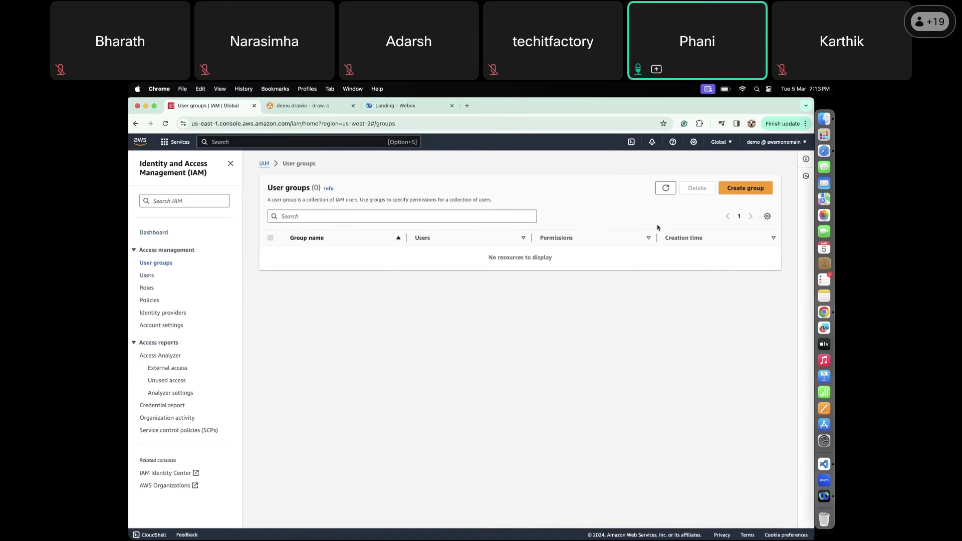
Create a new user group named 'admin'.
click(735, 193)
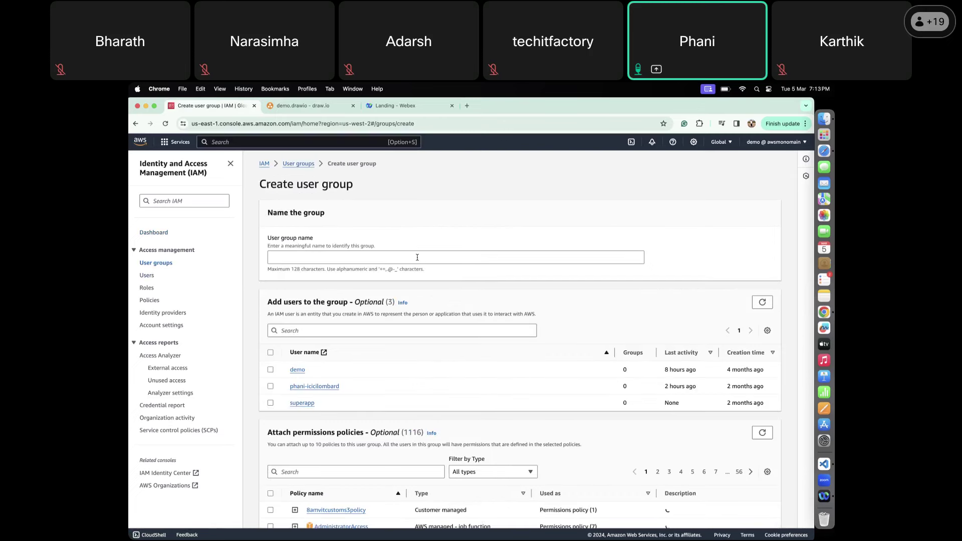
click(417, 258)
text(admin)
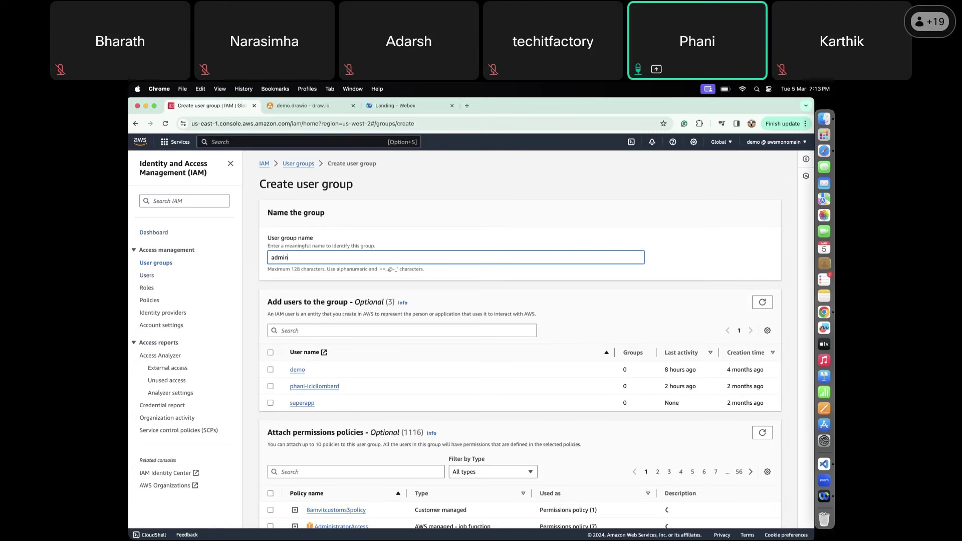
scroll(392, 310, down, 3)
scroll(392, 310, down, 2)
scroll(392, 310, up, 5)
scroll(368, 301, down, 15)
click(752, 507)
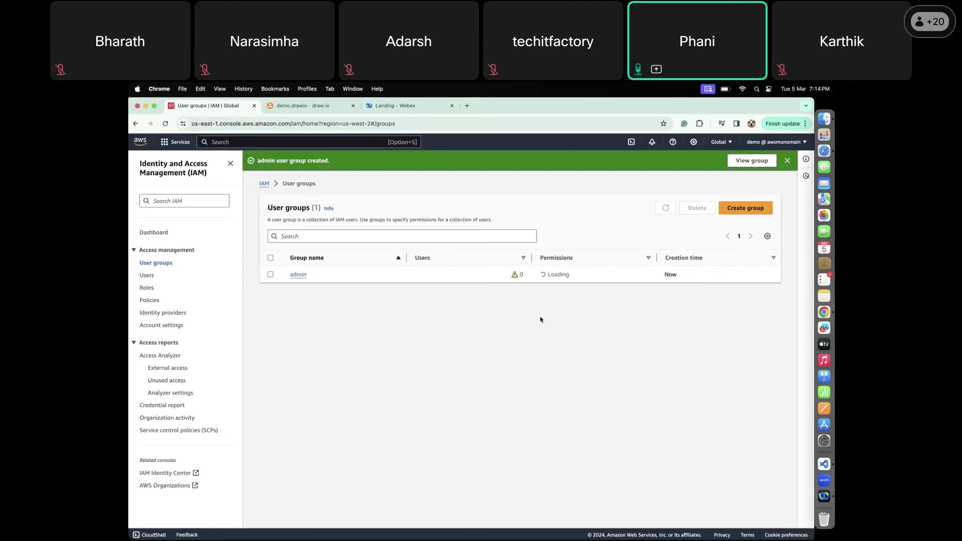
Review the Steps box in draw.io, then check the admin group in IAM user groups.
click(307, 106)
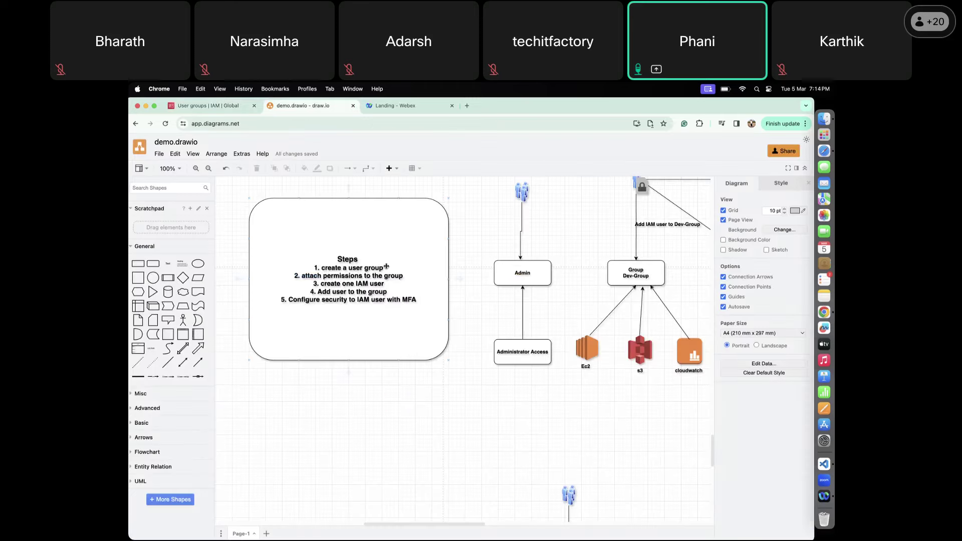
click(330, 282)
click(227, 106)
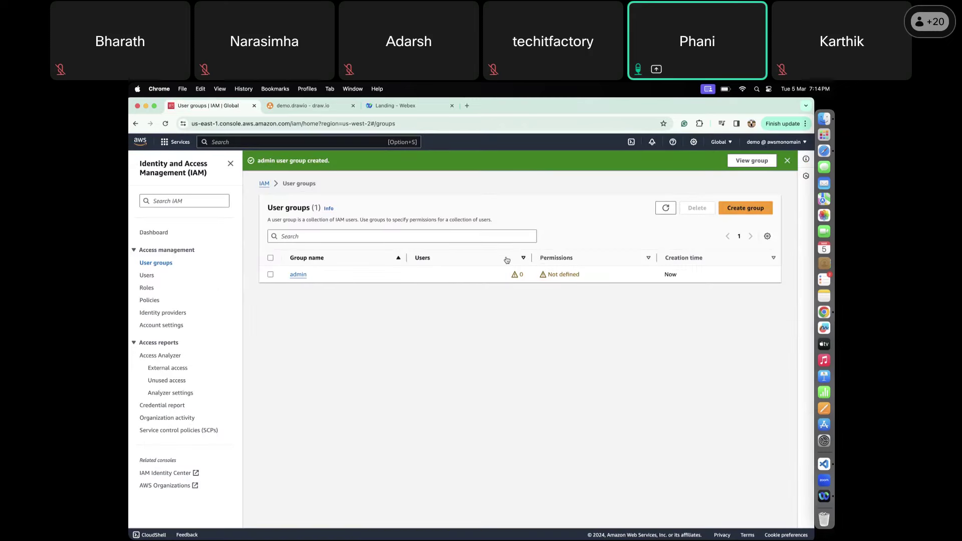
drag(547, 274, 582, 274)
Open the admin group's permissions and choose Add permissions > Attach policies.
click(298, 274)
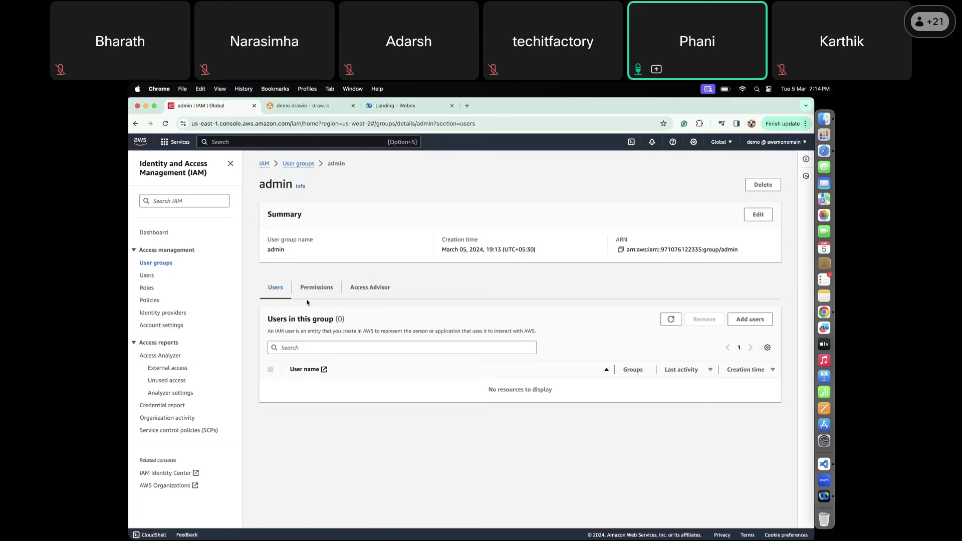
click(333, 293)
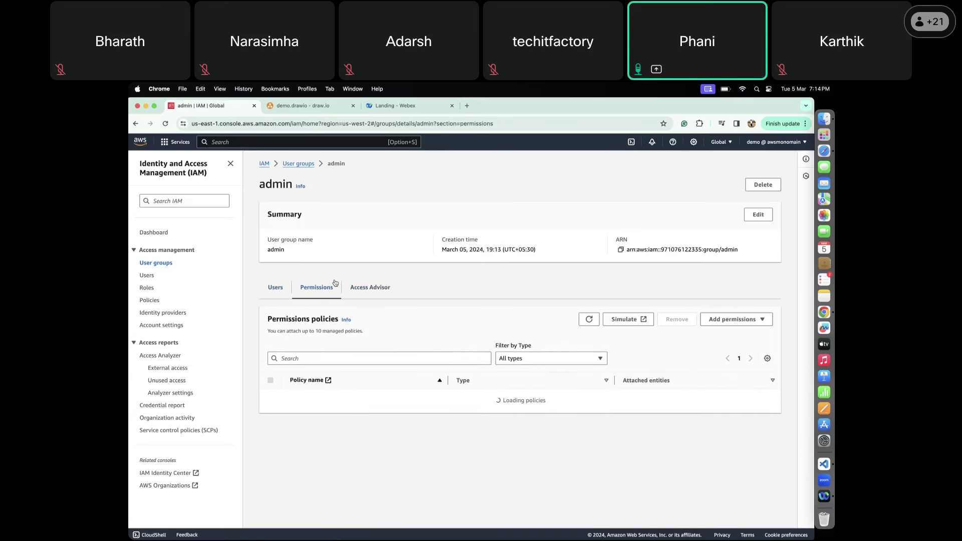
click(282, 291)
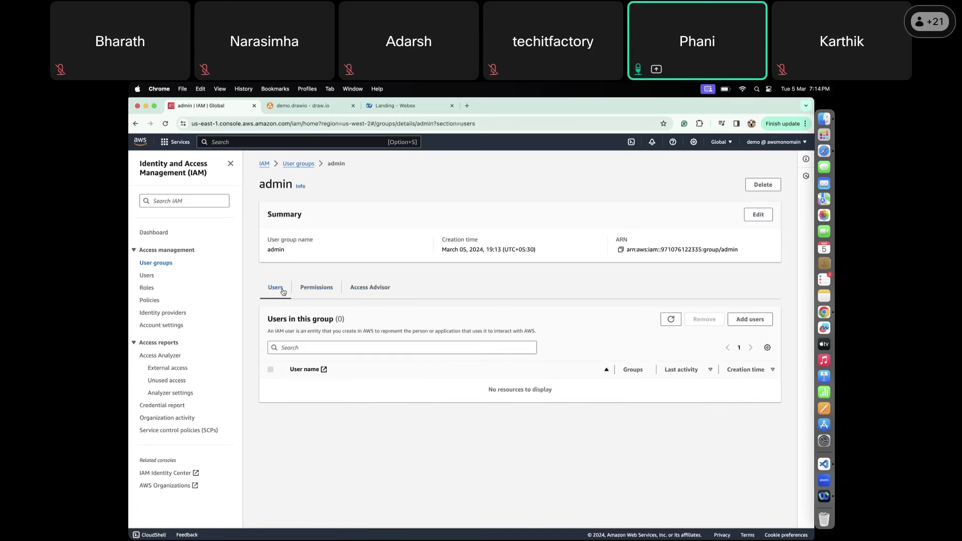
click(308, 297)
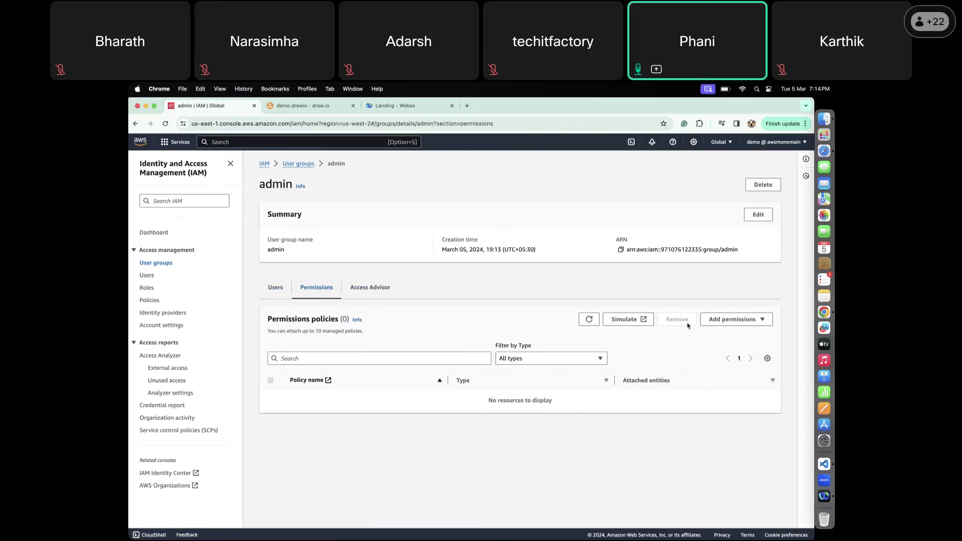
click(733, 319)
click(718, 333)
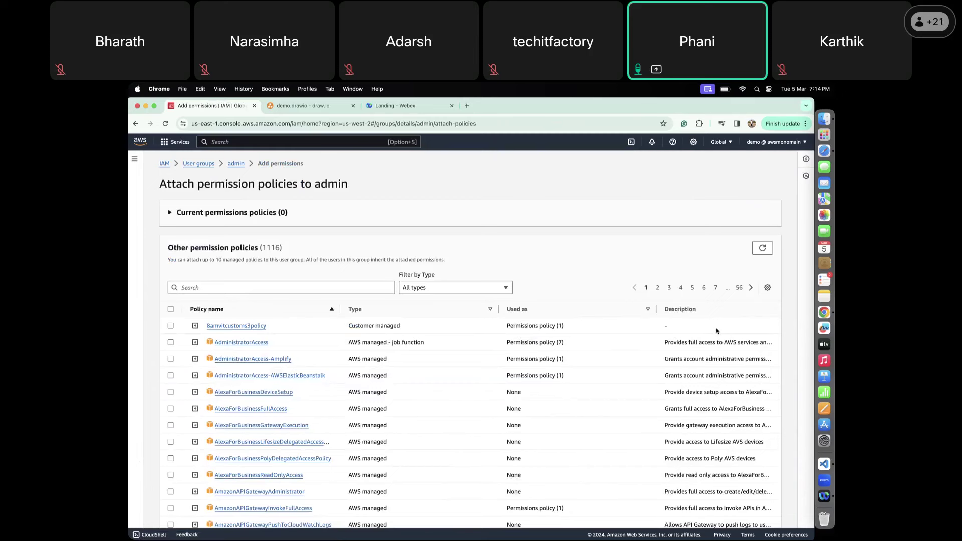
Search policies for 'admini' and select AdministratorAccess.
click(248, 287)
text(admini)
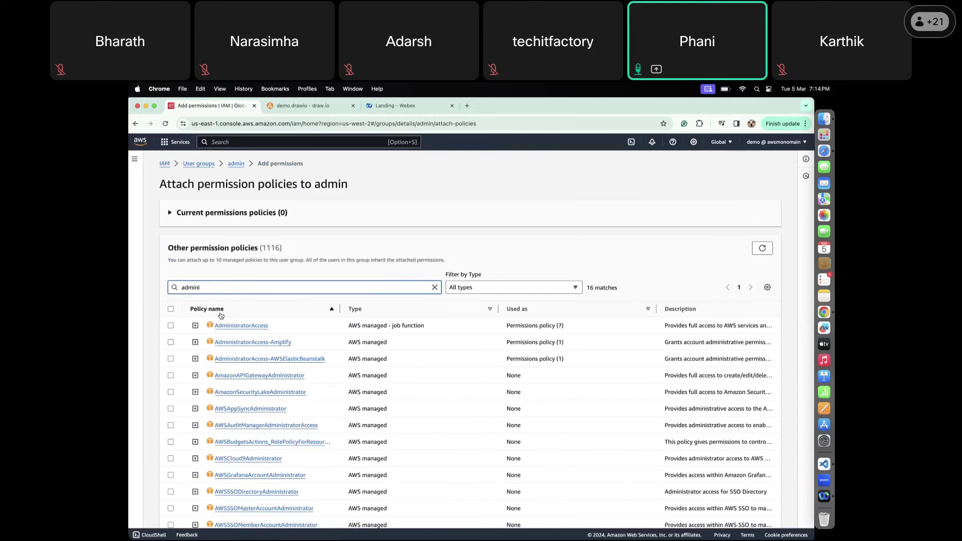
scroll(304, 395, down, 3)
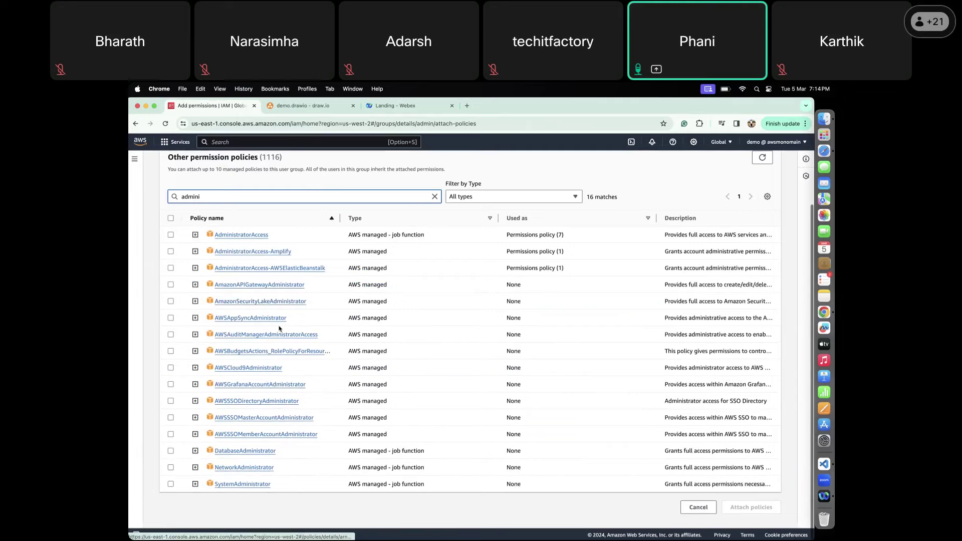
scroll(303, 318, up, 3)
scroll(321, 301, down, 1)
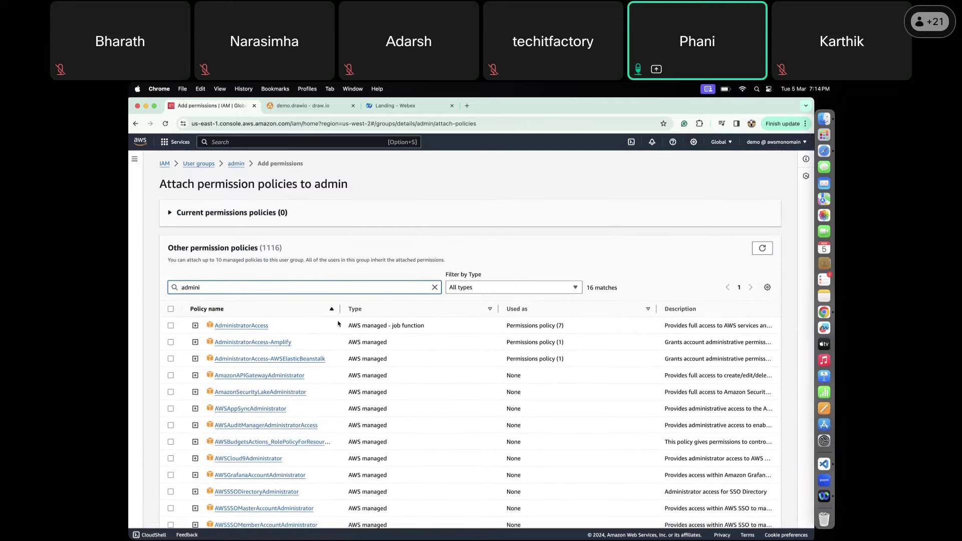
scroll(338, 358, down, 2)
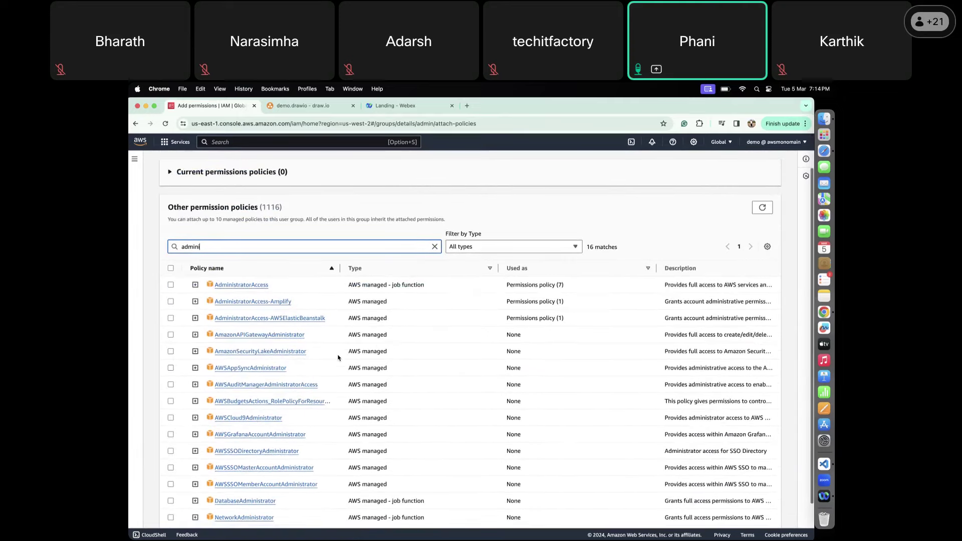
scroll(339, 358, down, 1)
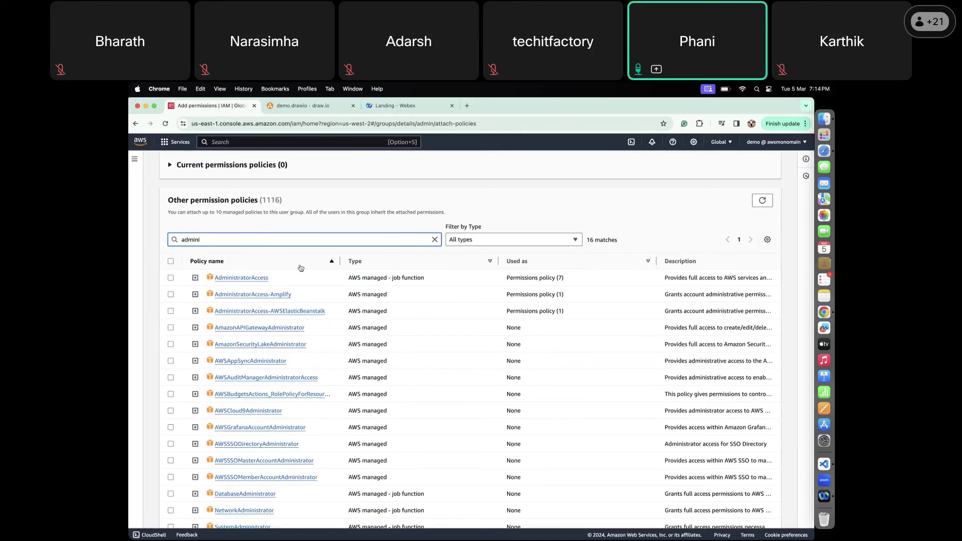
scroll(234, 292, up, 2)
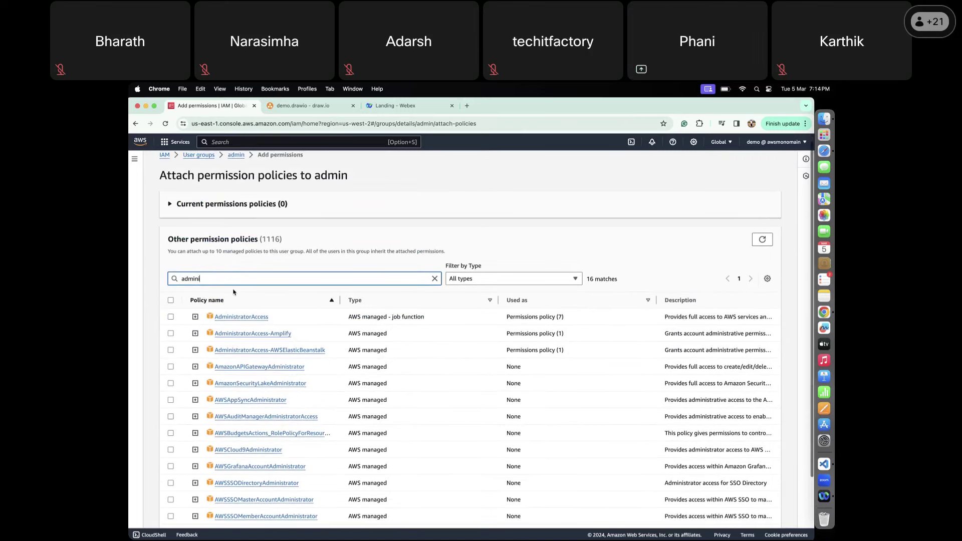
click(170, 317)
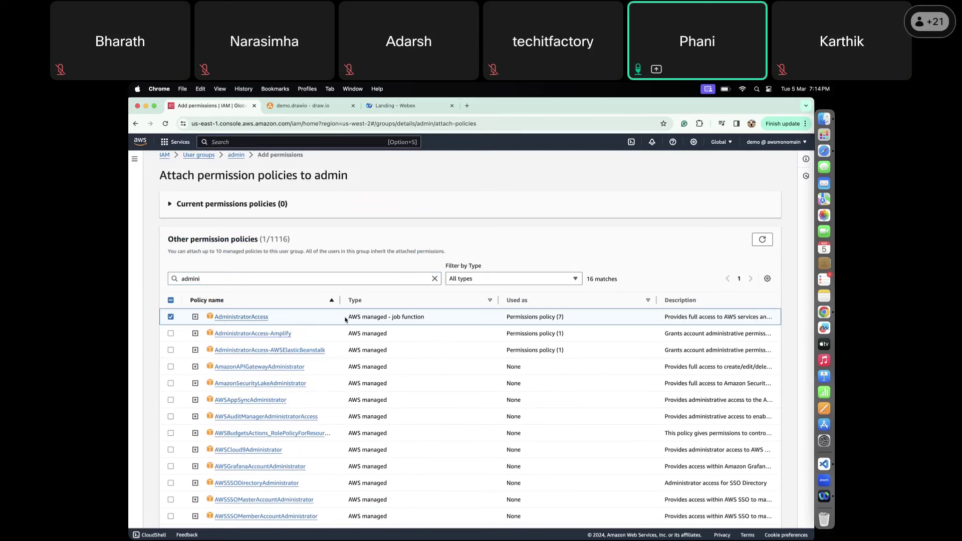
Attach AdministratorAccess to the admin group and return to the demo.drawio diagram.
drag(347, 318, 387, 319)
scroll(357, 381, down, 3)
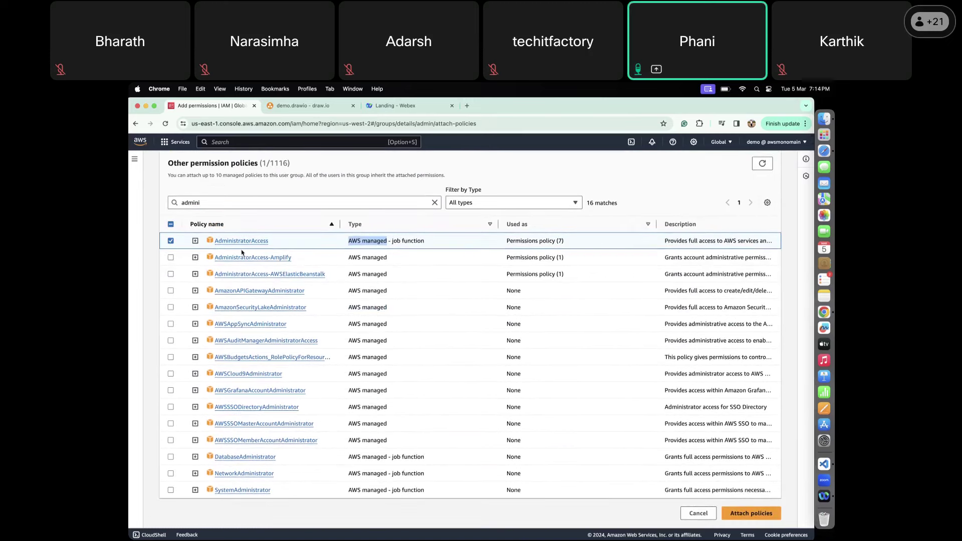
click(749, 512)
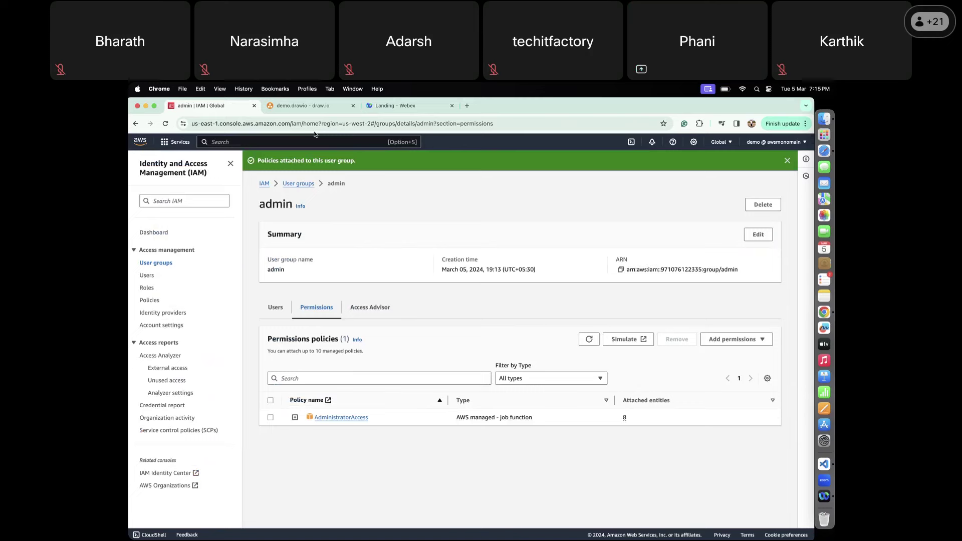
click(303, 106)
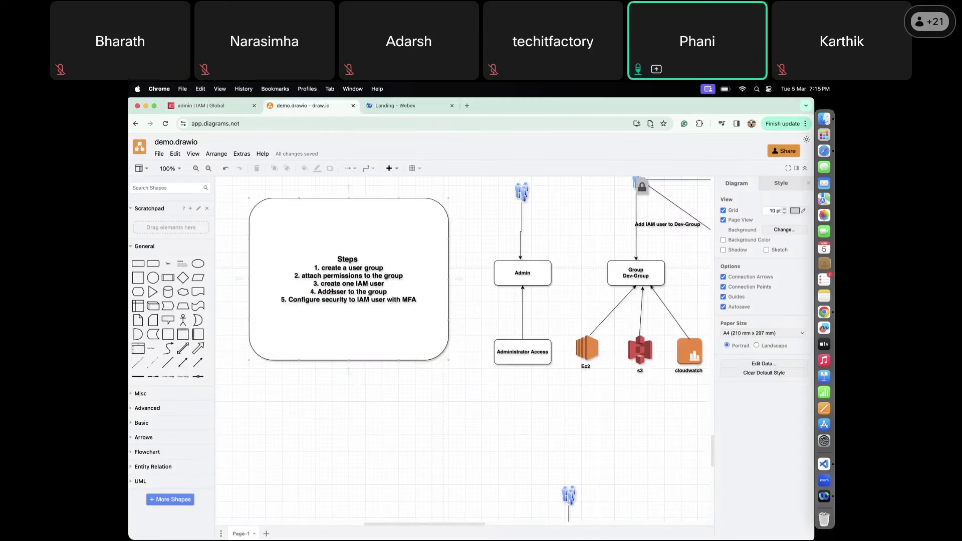
Start creating a new IAM user named 'nani'.
click(210, 107)
click(146, 275)
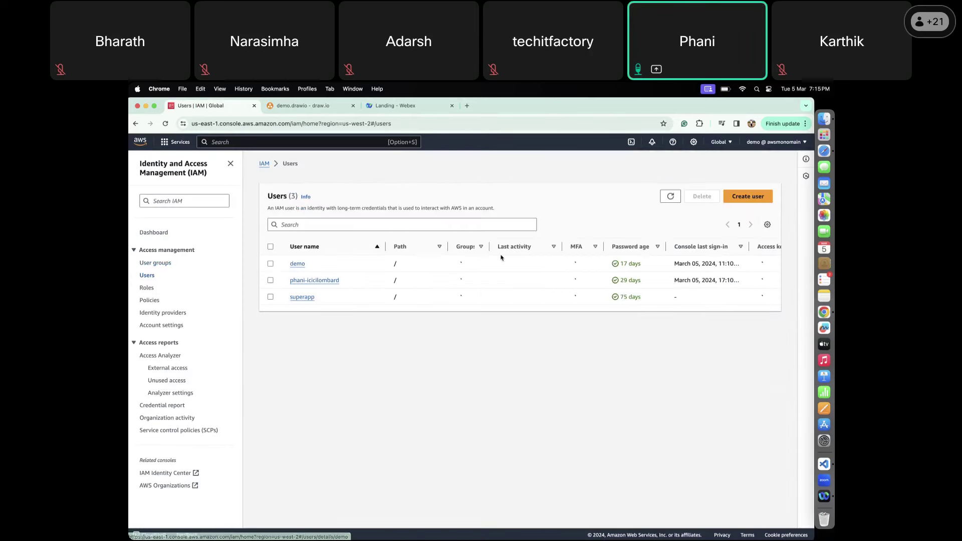
click(746, 198)
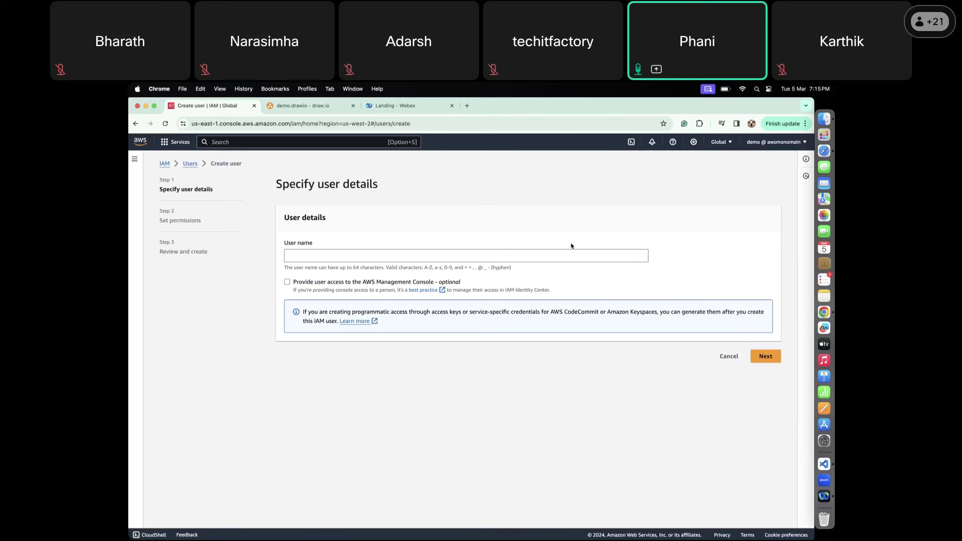
click(546, 251)
text(nani)
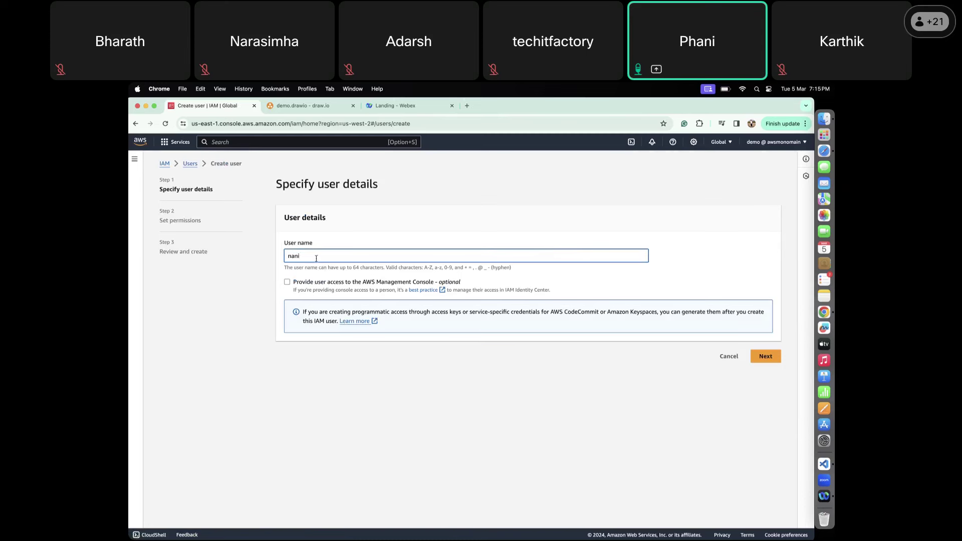
Give the new user access to the AWS Management Console.
drag(295, 287, 471, 284)
click(366, 280)
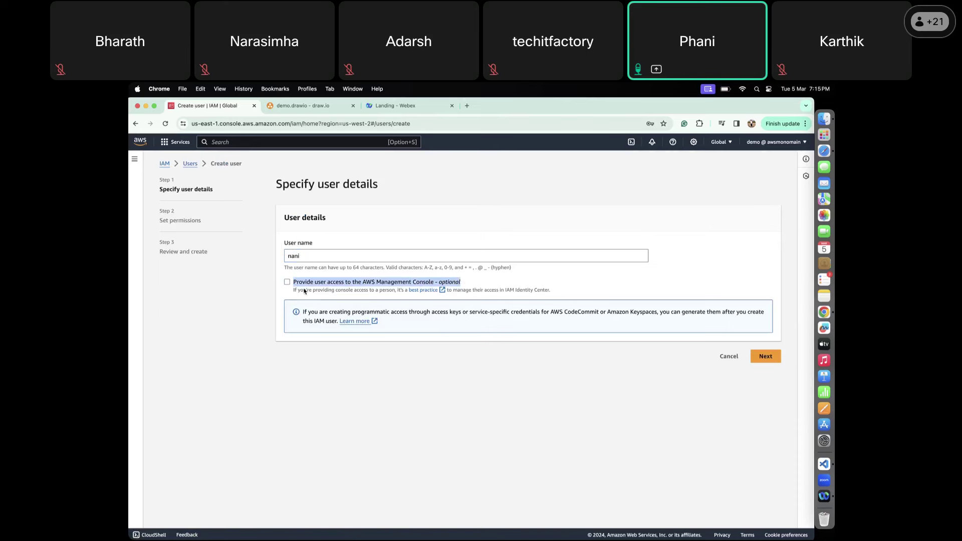
click(288, 283)
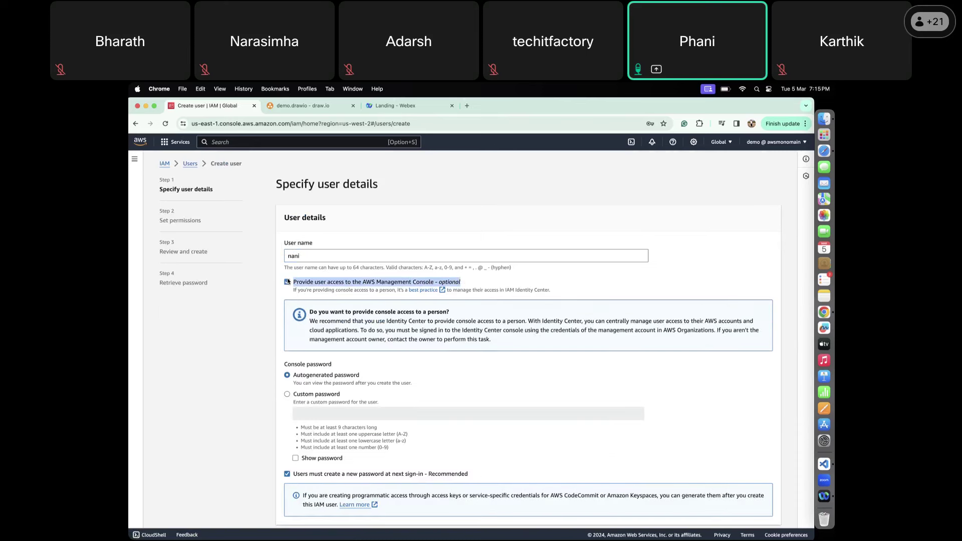
click(287, 282)
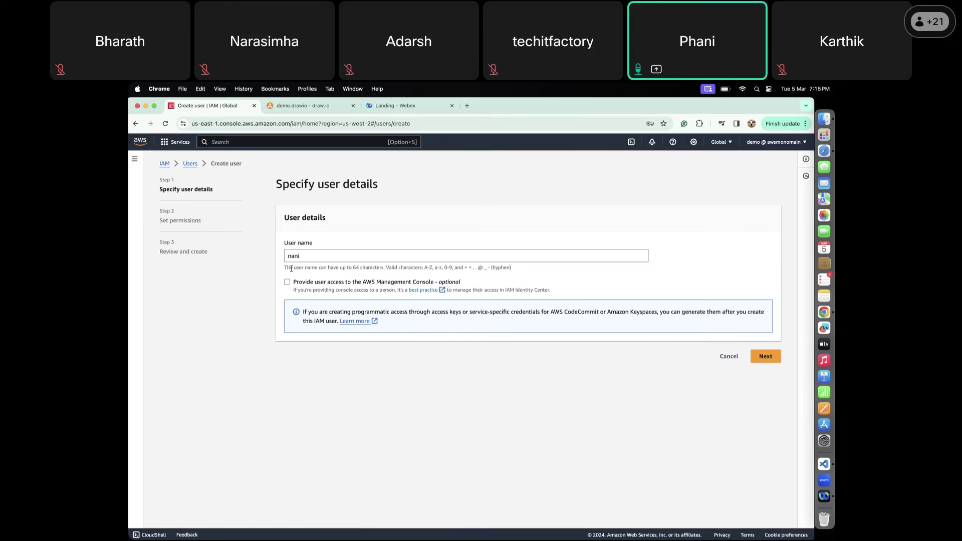
click(287, 282)
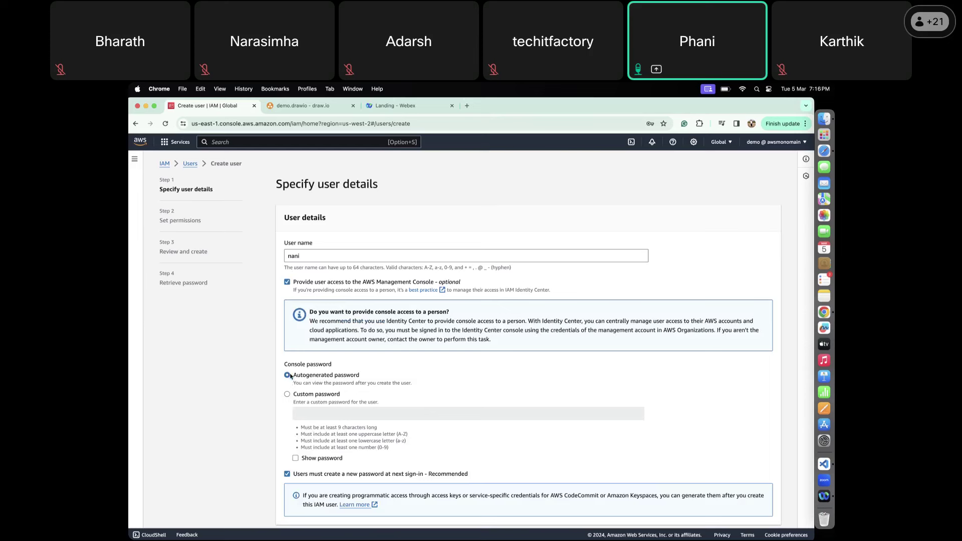
Set a custom console password and require a new password at next sign-in.
click(339, 395)
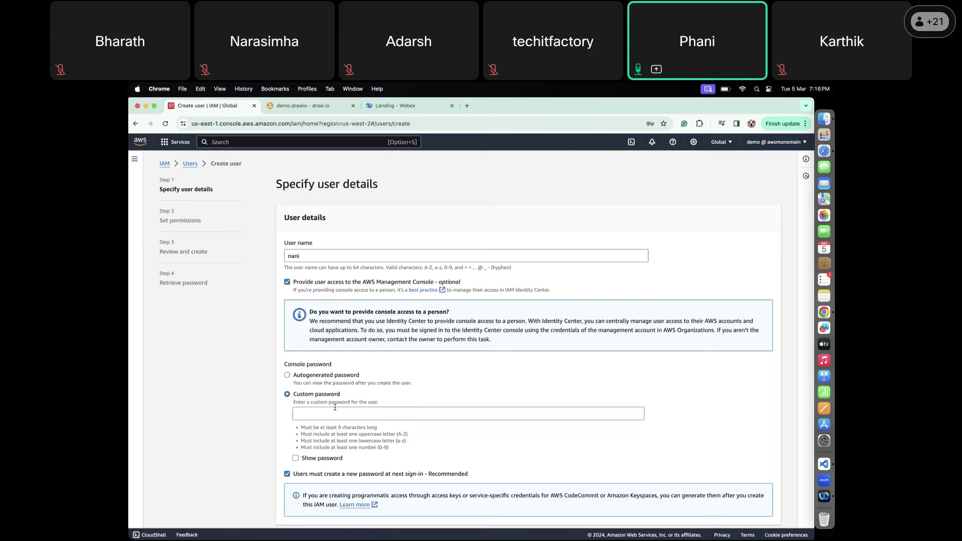
click(335, 408)
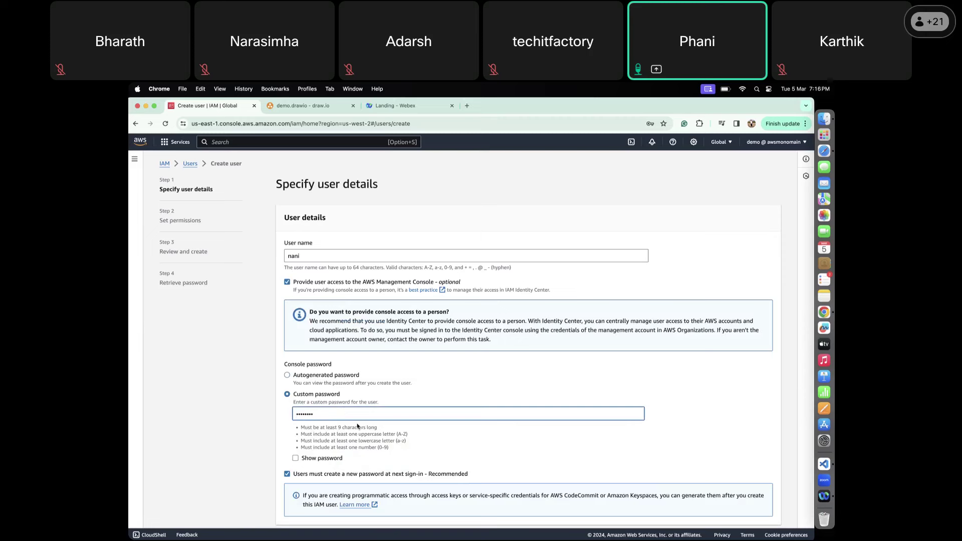
scroll(358, 426, down, 1)
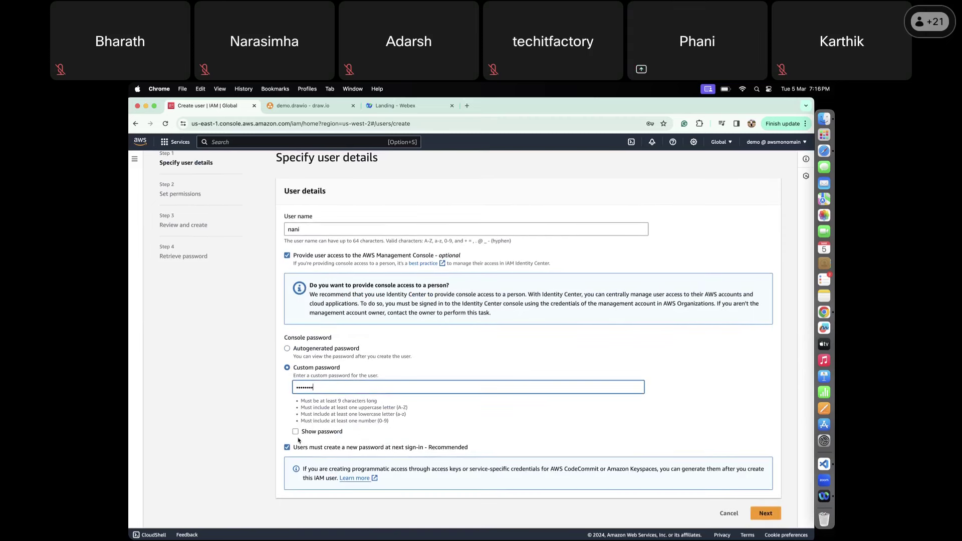
drag(294, 447, 479, 447)
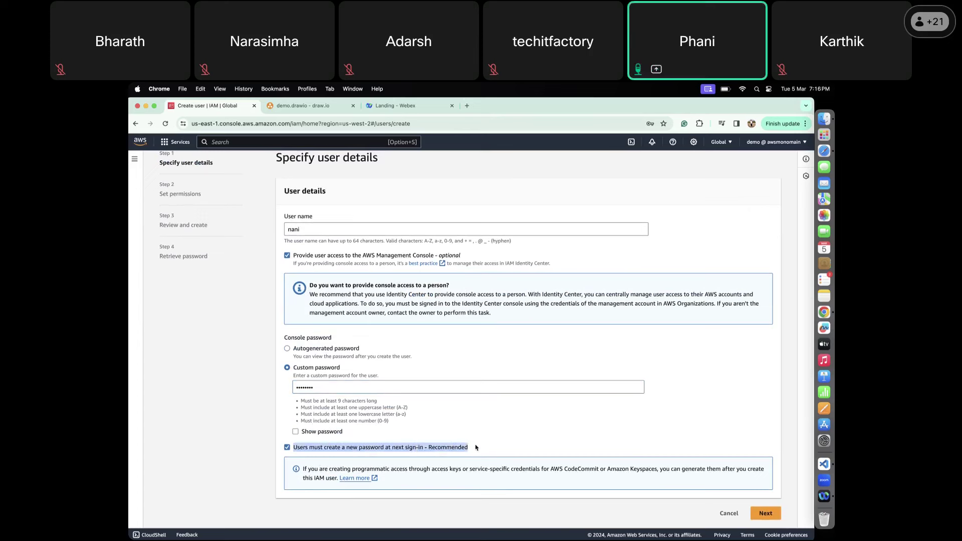
click(425, 446)
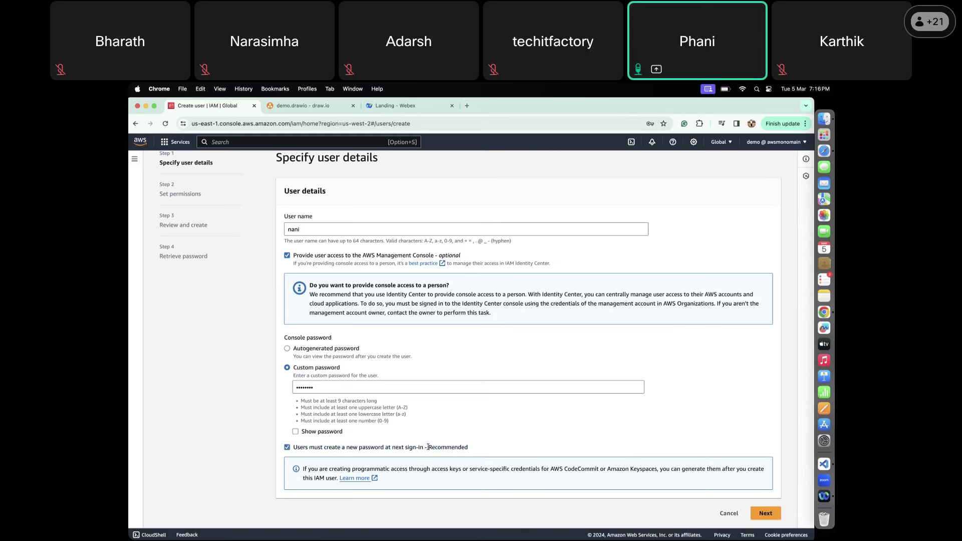
click(404, 446)
click(351, 446)
Search the draw.io shape library for 'use' in the demo.drawio diagram.
click(298, 110)
scroll(354, 326, down, 5)
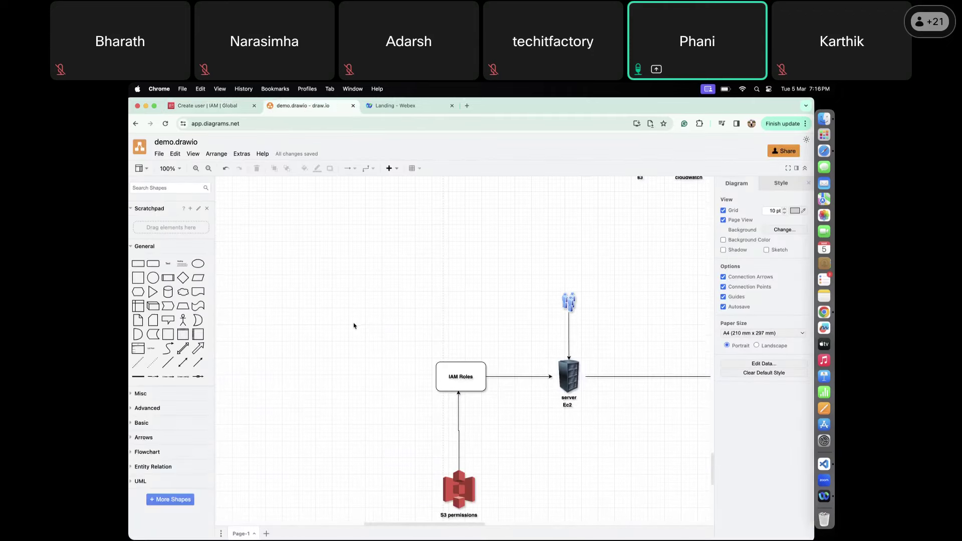
scroll(354, 325, down, 5)
click(168, 188)
text(y)
key(BackSpace)
text(user)
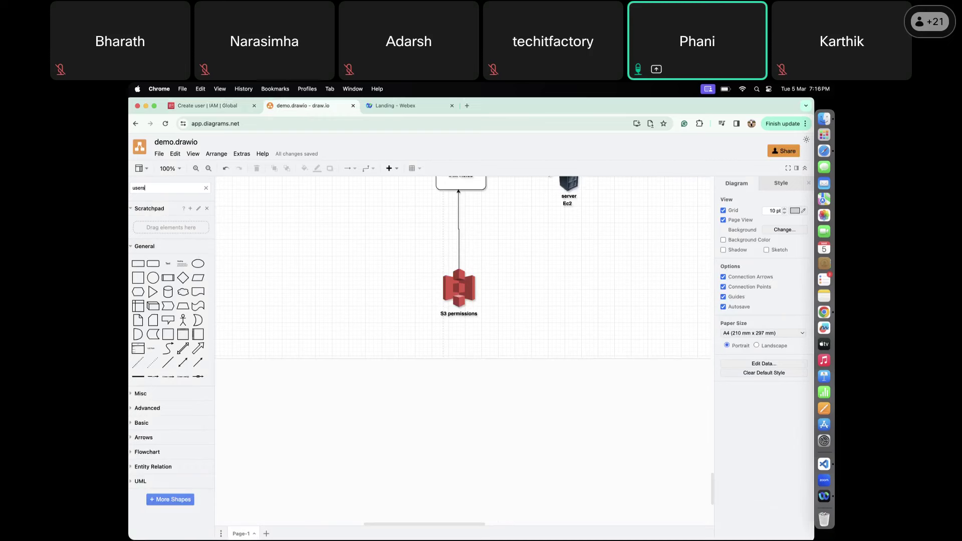
key(Return)
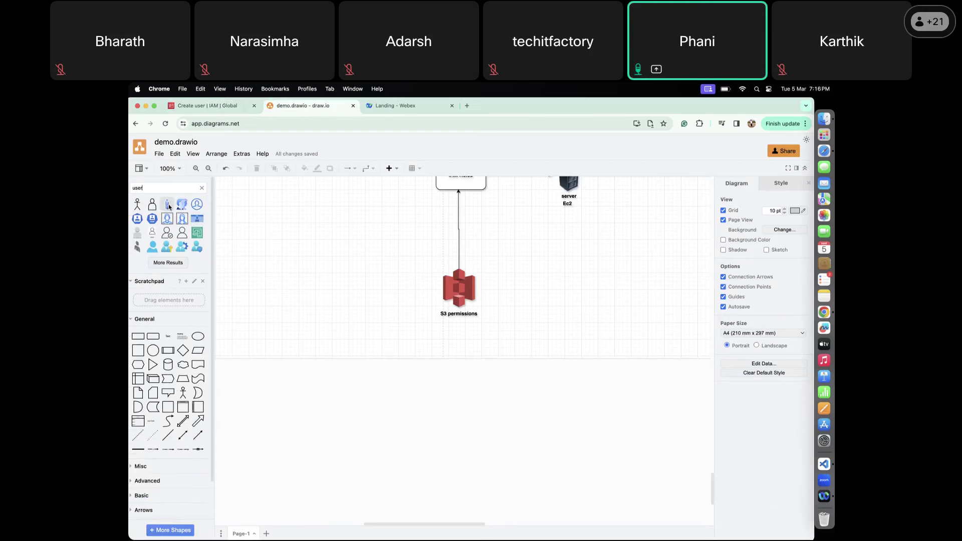
Place a user icon on the lower canvas, then delete it again.
drag(168, 204, 327, 391)
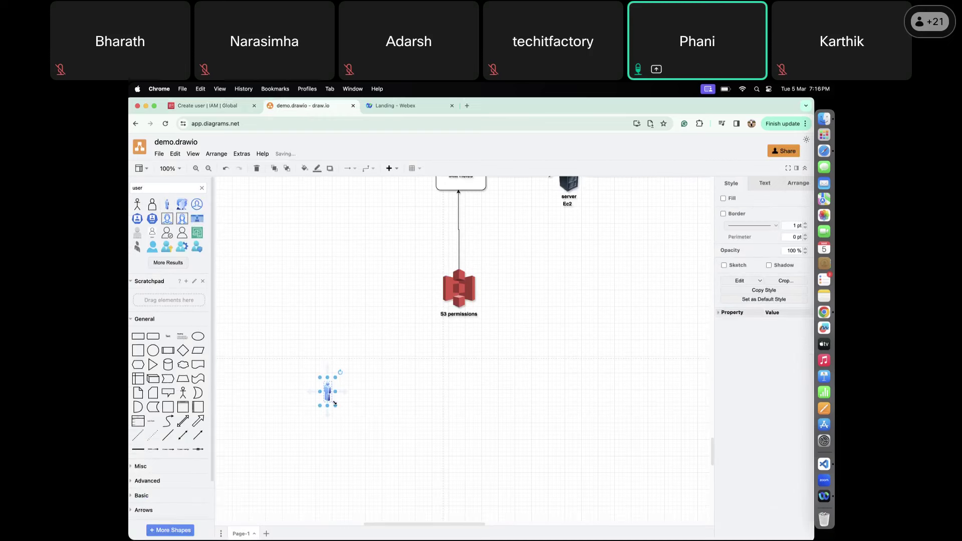
scroll(333, 402, up, 5)
scroll(334, 405, down, 5)
scroll(333, 401, up, 2)
scroll(334, 441, down, 1)
scroll(335, 441, up, 9)
scroll(334, 441, down, 3)
scroll(334, 442, right, 1)
scroll(334, 441, right, 5)
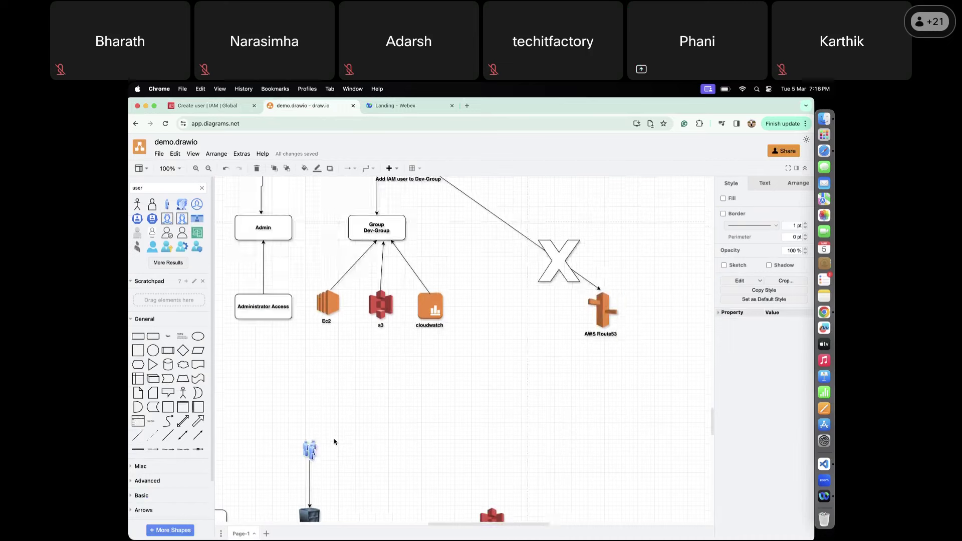
scroll(335, 442, down, 2)
scroll(334, 441, left, 2)
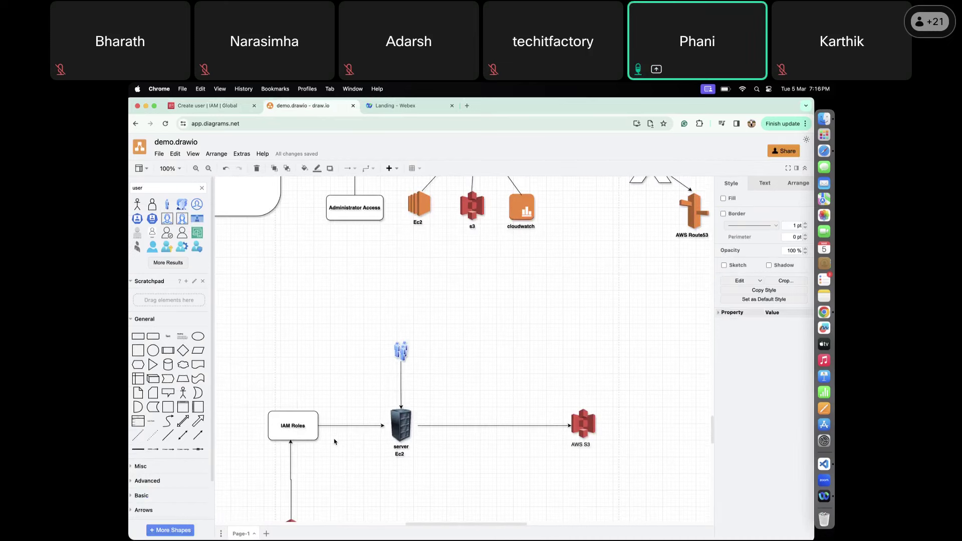
scroll(334, 441, down, 2)
scroll(334, 442, left, 2)
key(Delete)
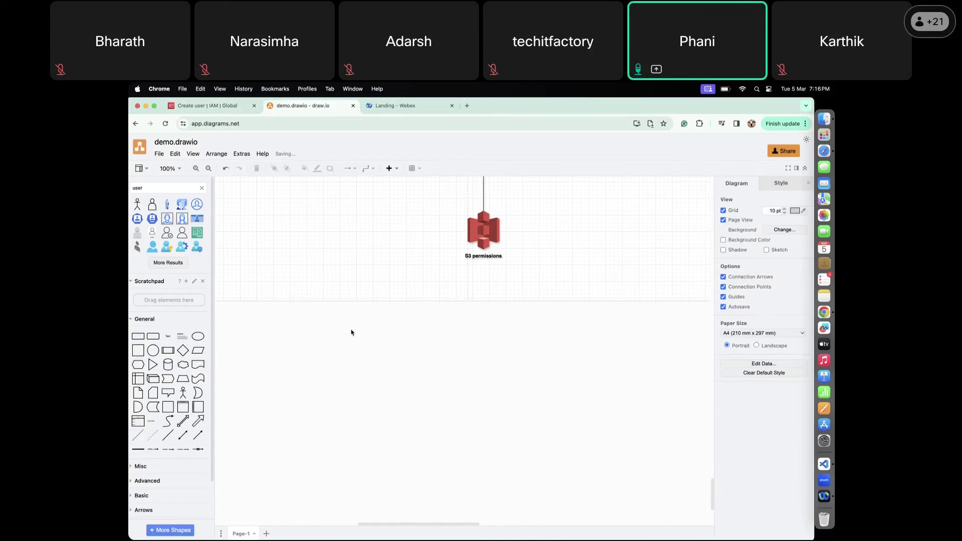
scroll(404, 376, up, 5)
scroll(405, 378, right, 2)
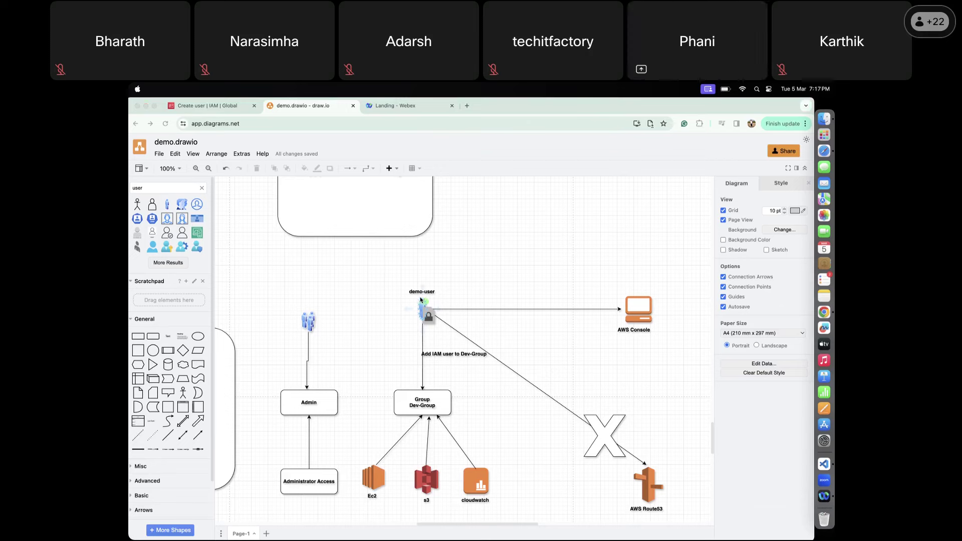
Lengthen the custom password so it meets the password policy.
click(217, 108)
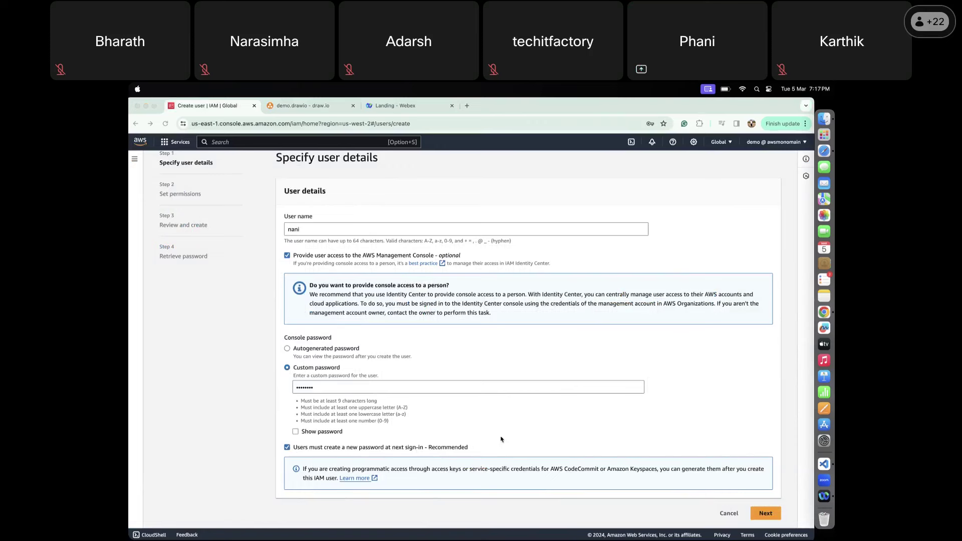
click(758, 507)
click(764, 515)
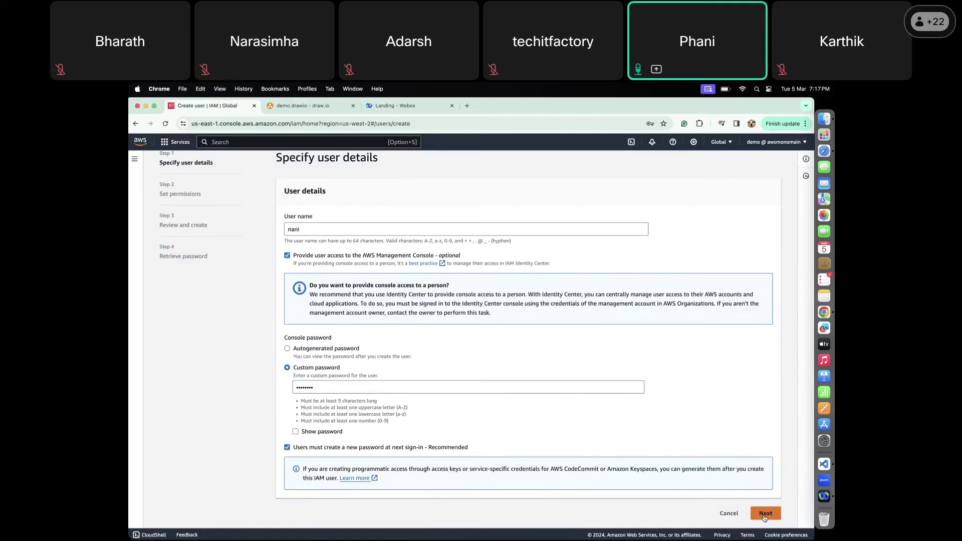
click(383, 392)
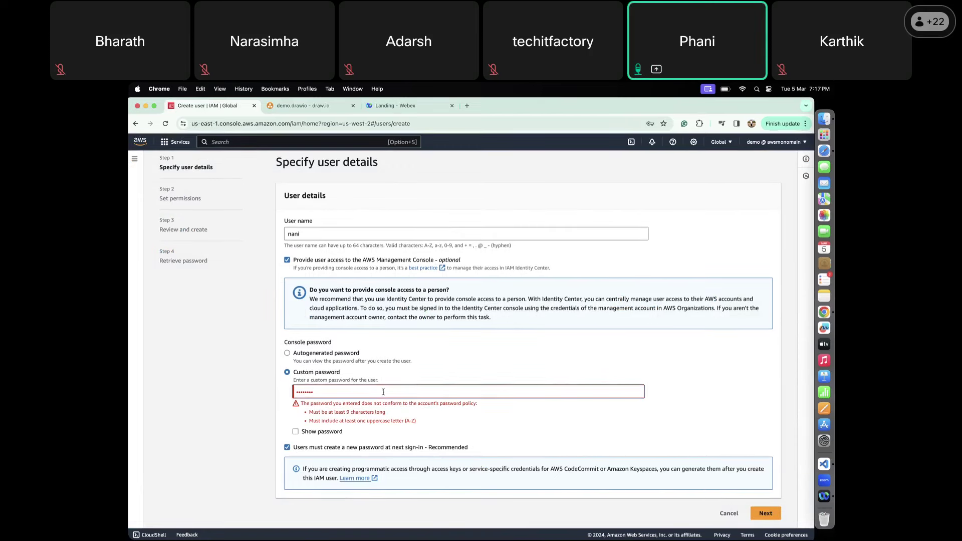
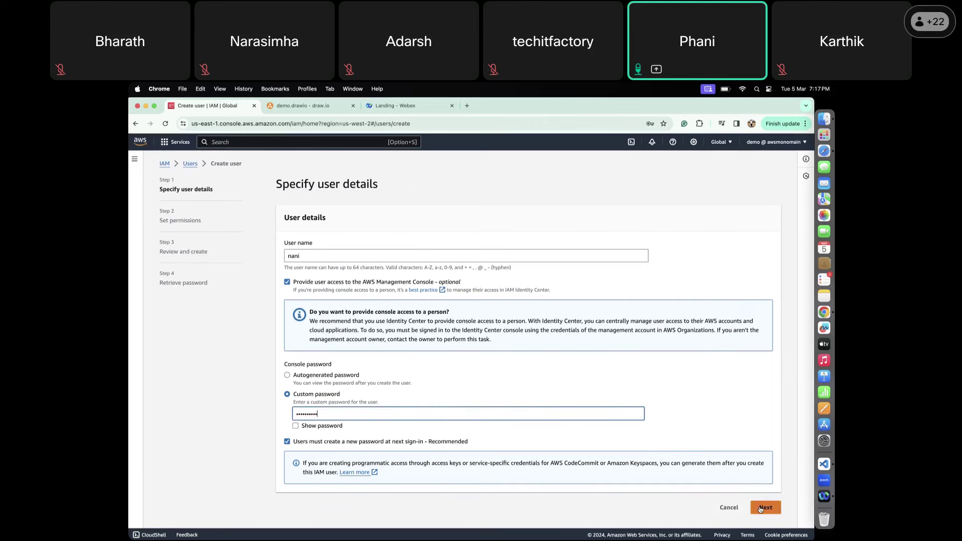
Decline saving the password in Chrome and create the IAM user from review.
click(760, 508)
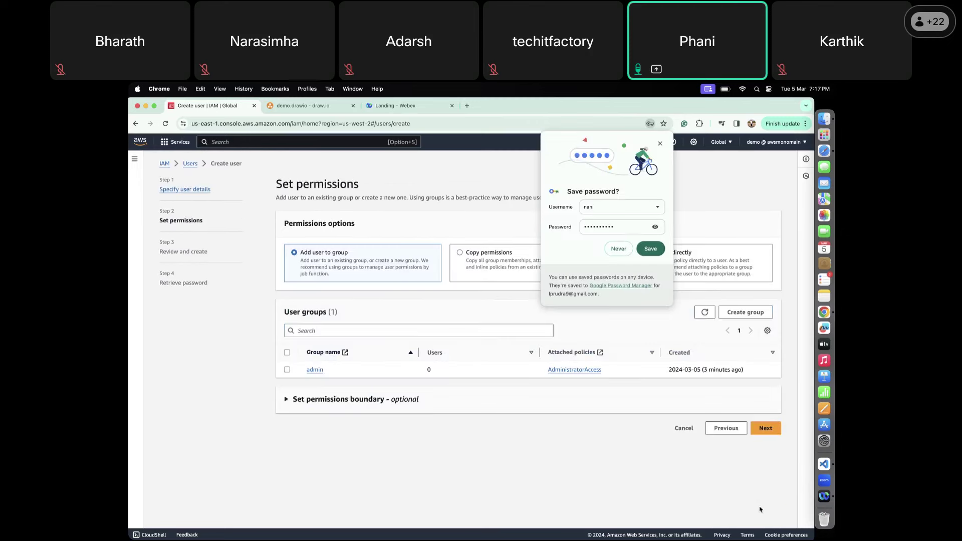
click(617, 249)
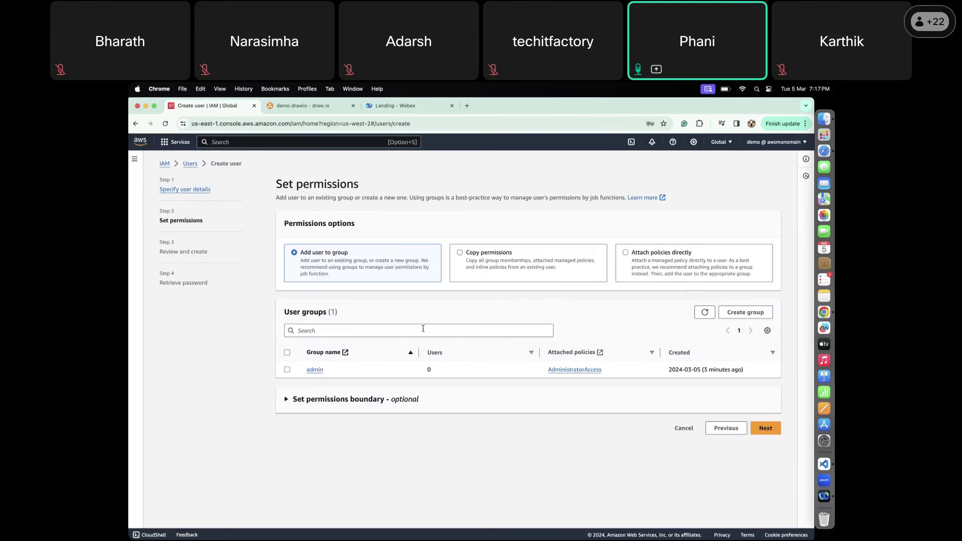
click(765, 429)
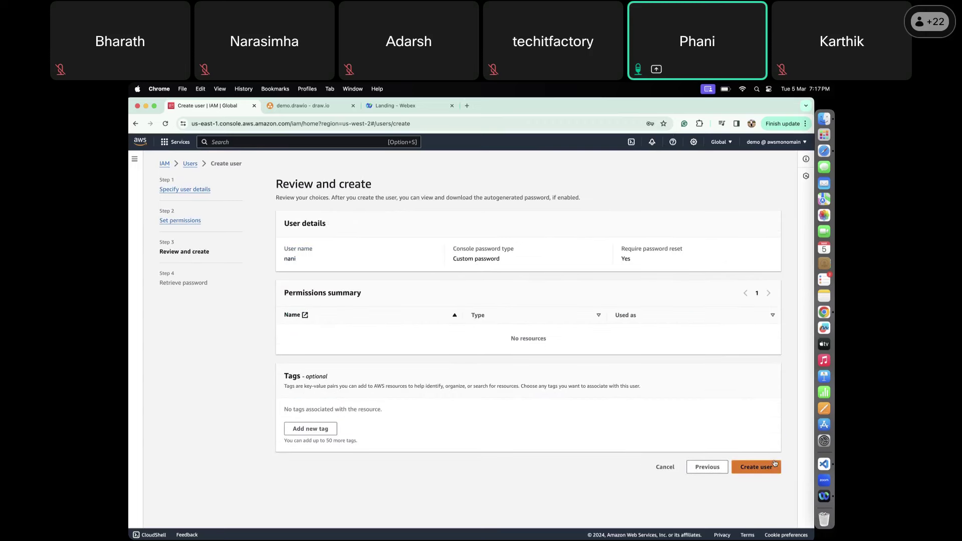
click(775, 464)
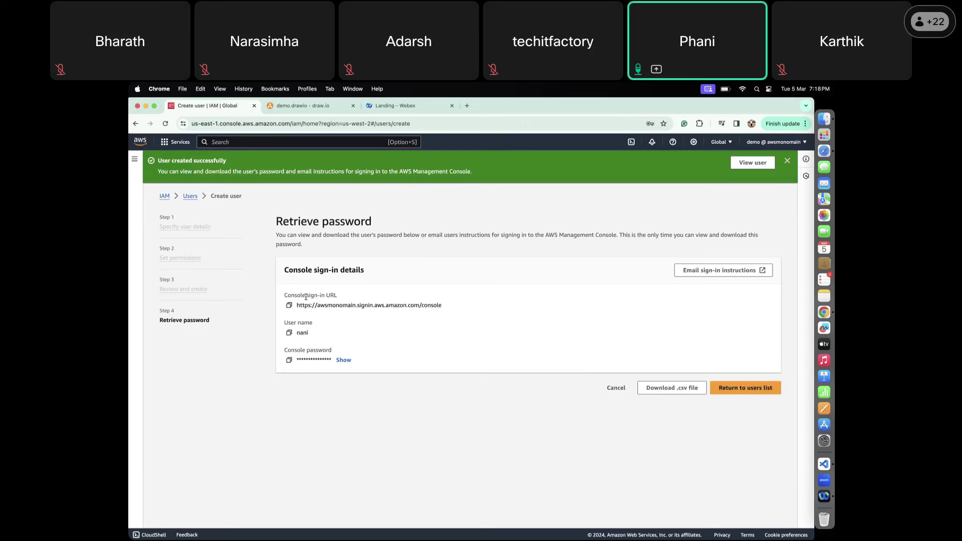
Copy the console sign-in URL, user name and password, then the URL again.
click(288, 306)
click(288, 333)
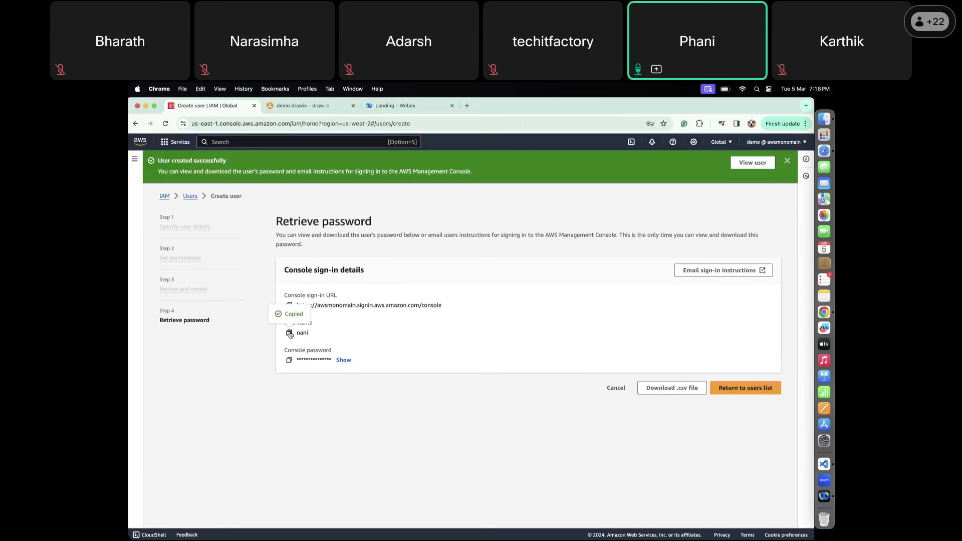
click(289, 361)
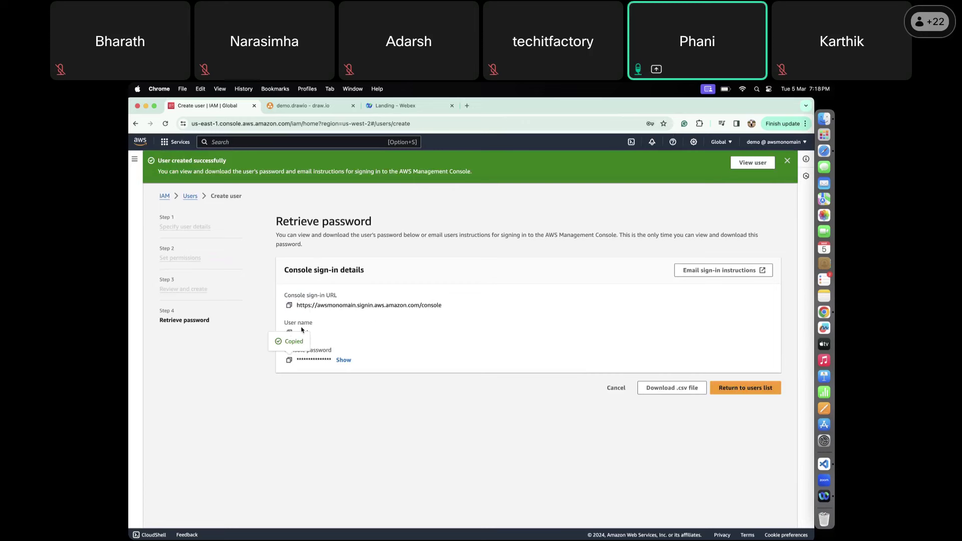
click(289, 305)
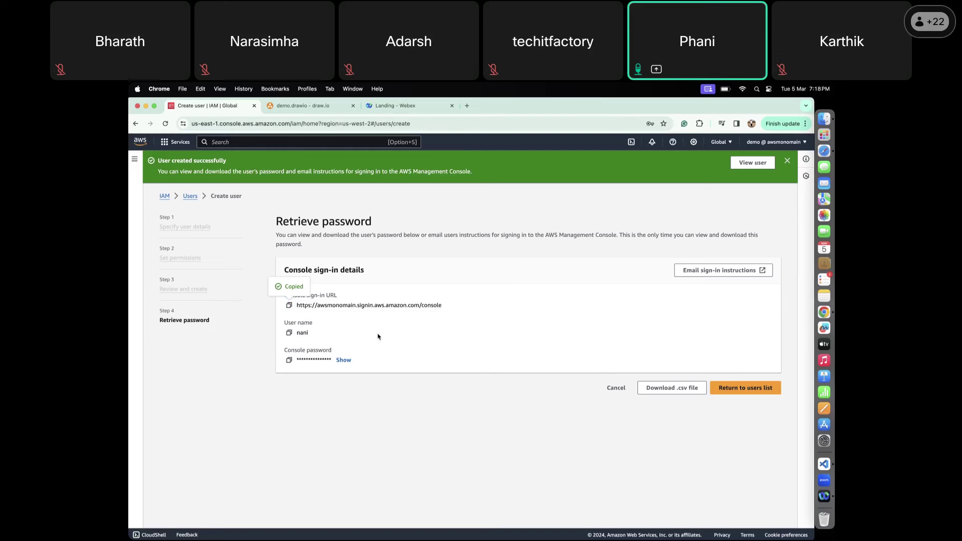
Load the copied sign-in URL in a new Incognito window.
key(super+shift+n)
key(super+v)
key(Return)
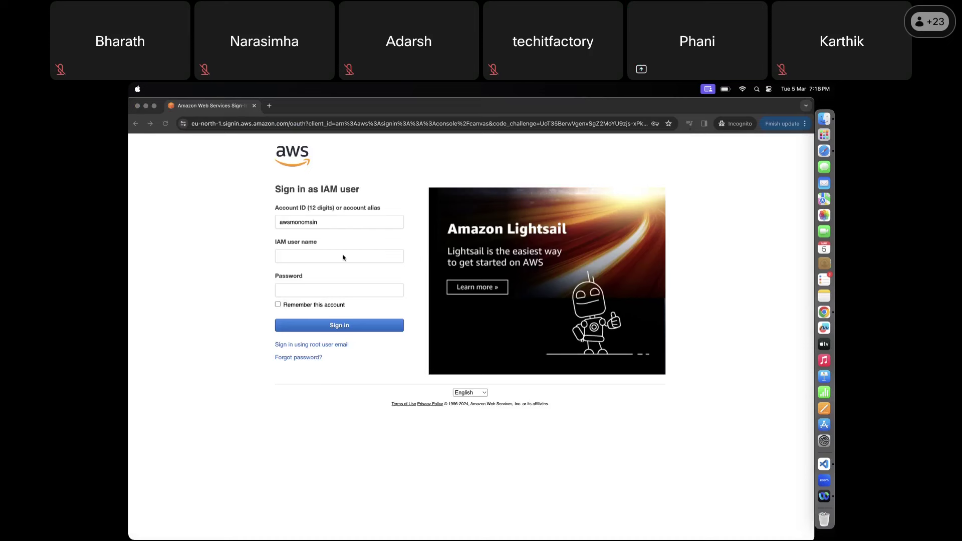
Sign in as IAM user 'nani' with the initial password.
click(311, 257)
text(nani)
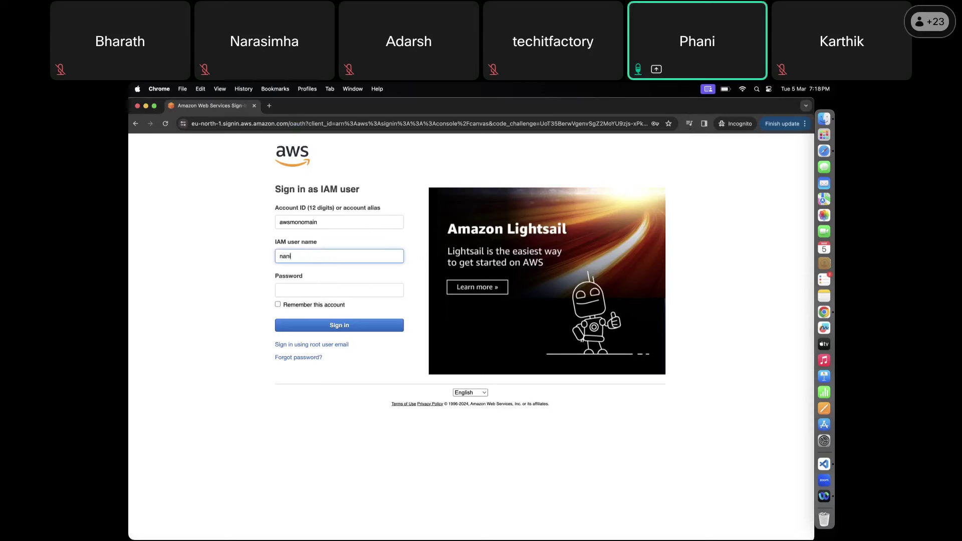
click(339, 290)
text(•••••••••)
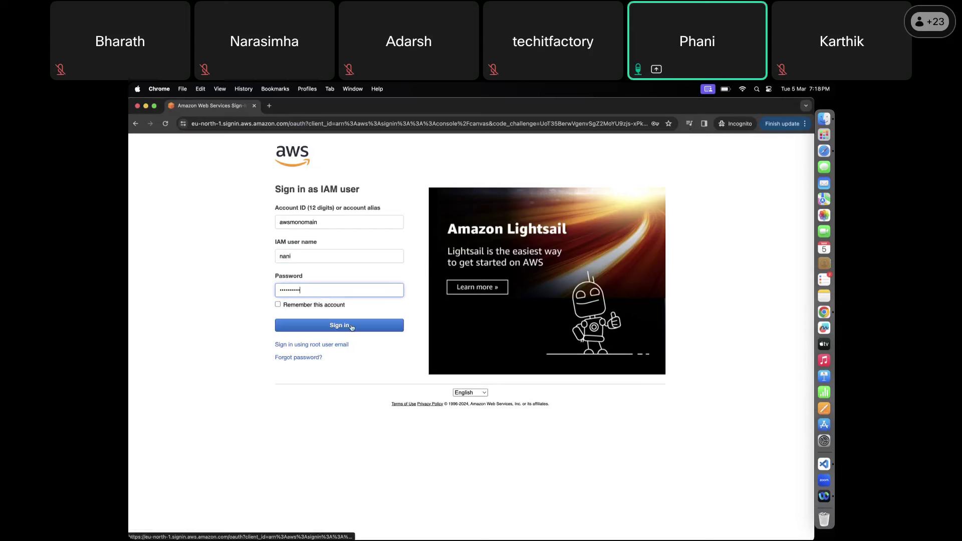
click(352, 326)
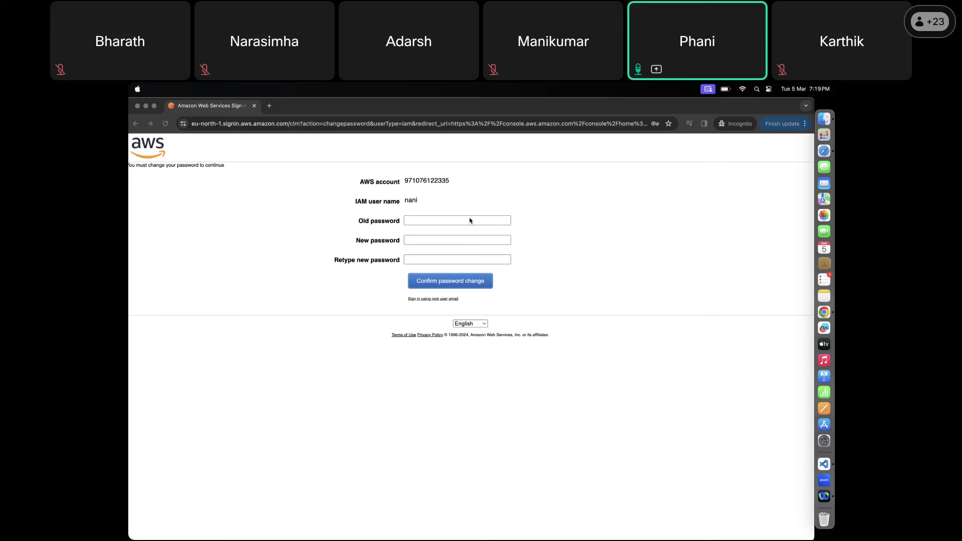
Fill in the old, new and retyped passwords and confirm the password change.
click(454, 223)
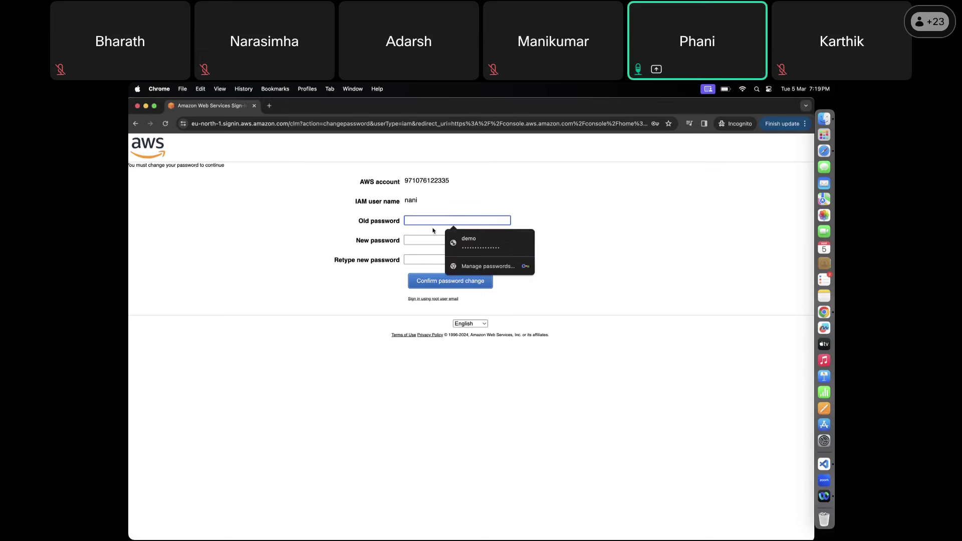
text(••••••••)
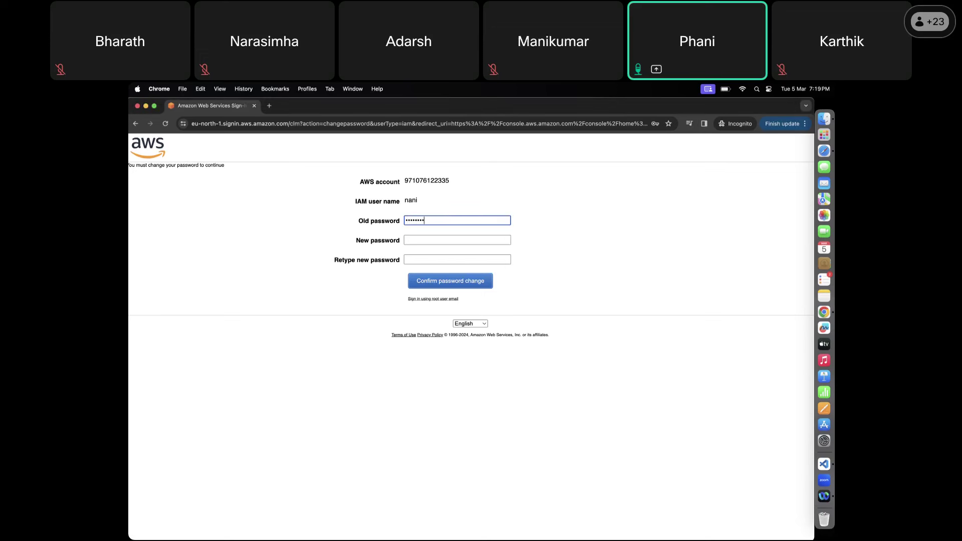
text(•••)
key(Tab)
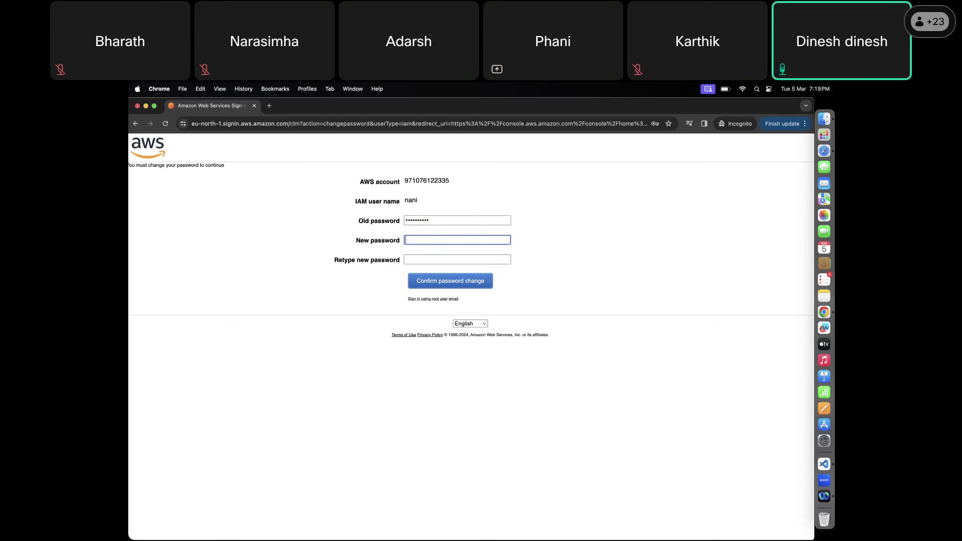
text(••••••••)
key(Tab)
text(••)
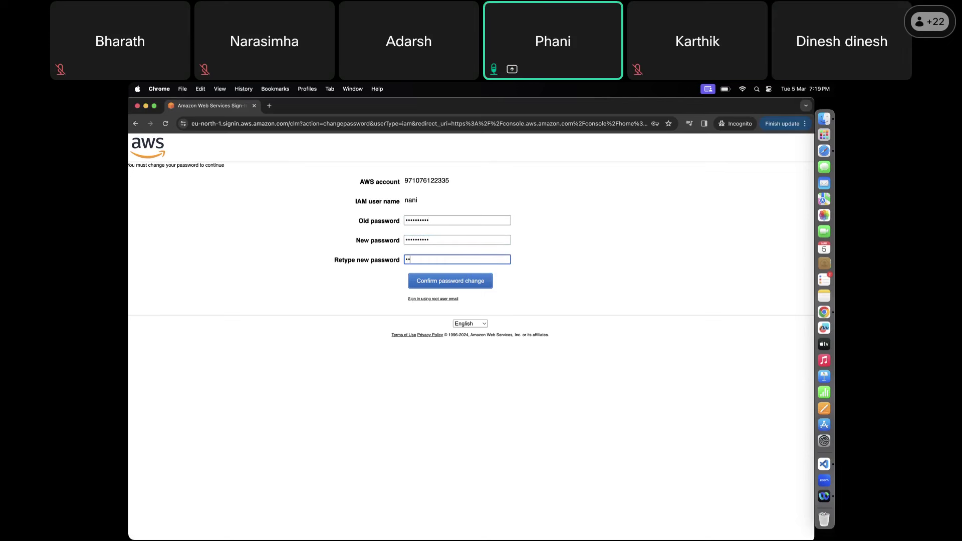
text(••••)
text(•)
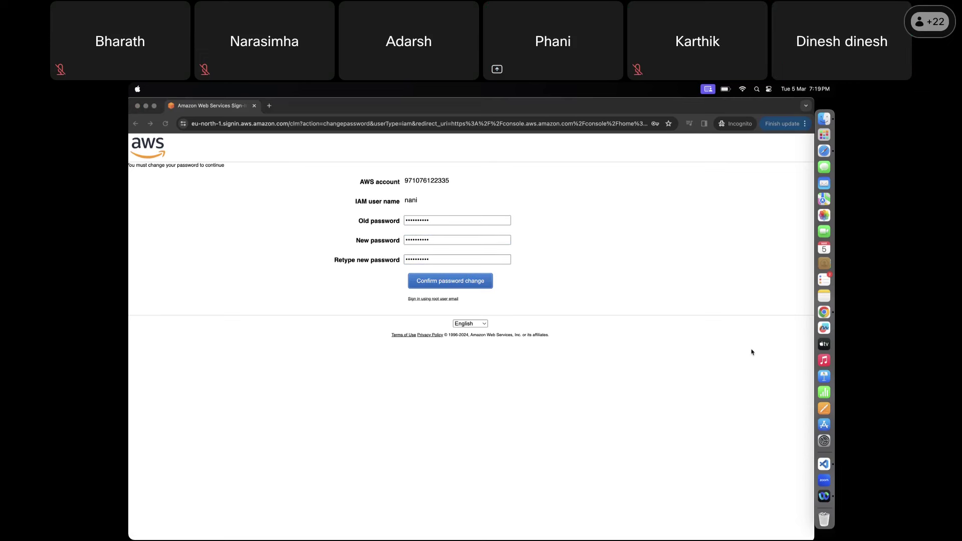
click(612, 425)
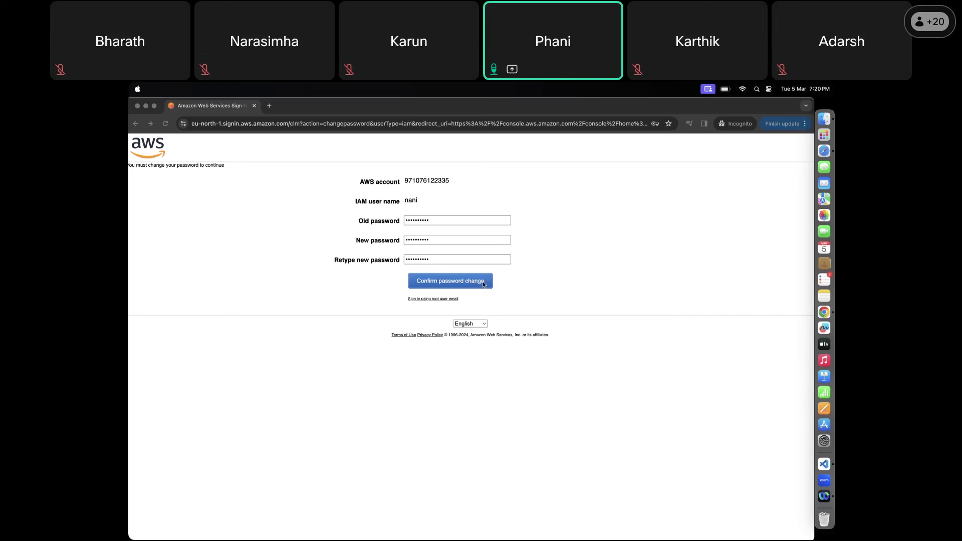
key(super+Tab)
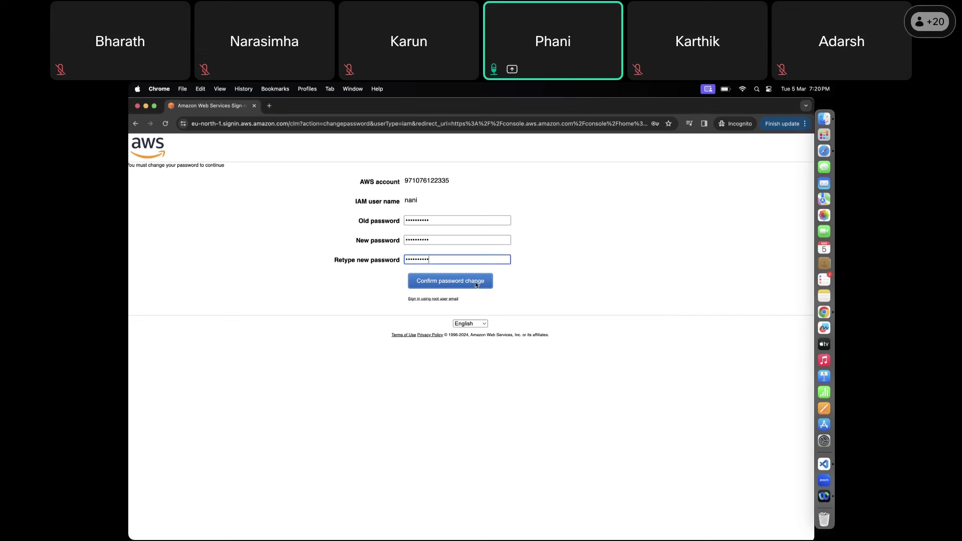
click(452, 282)
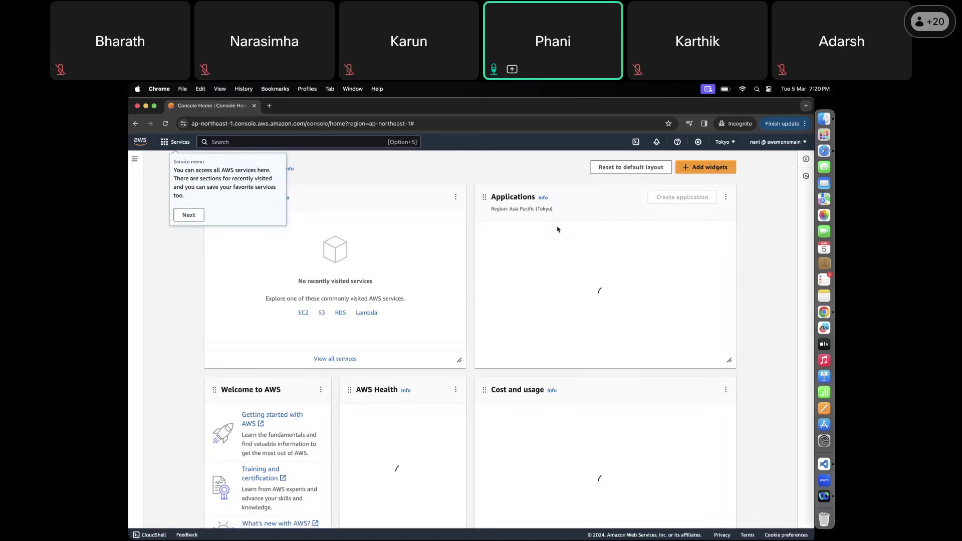
Step through the Console Home welcome tour popups and close them with Done.
click(188, 215)
click(188, 206)
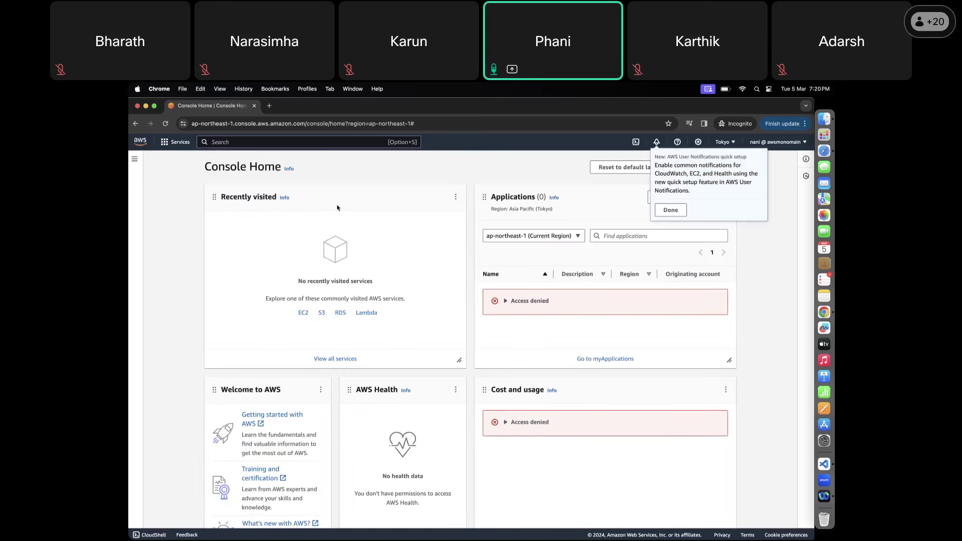
click(670, 211)
click(710, 234)
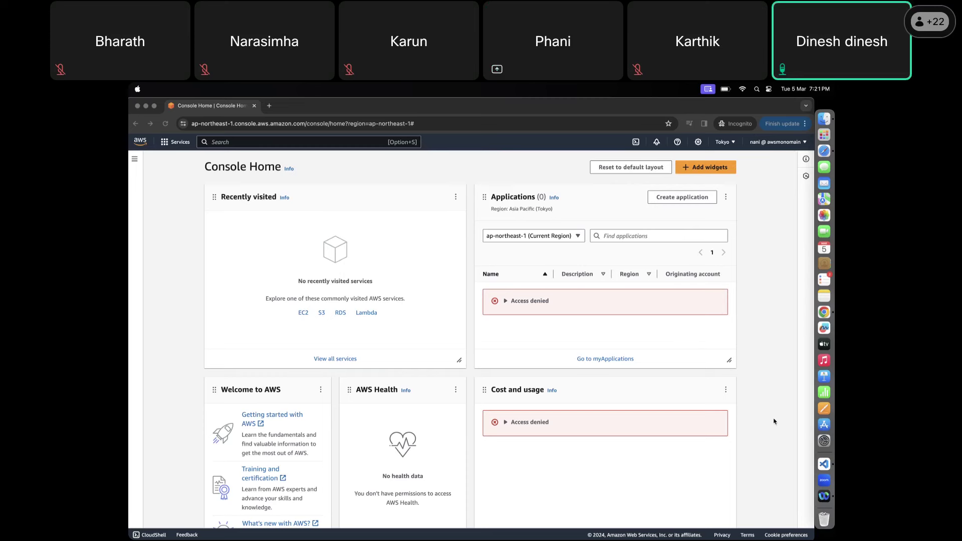
click(768, 465)
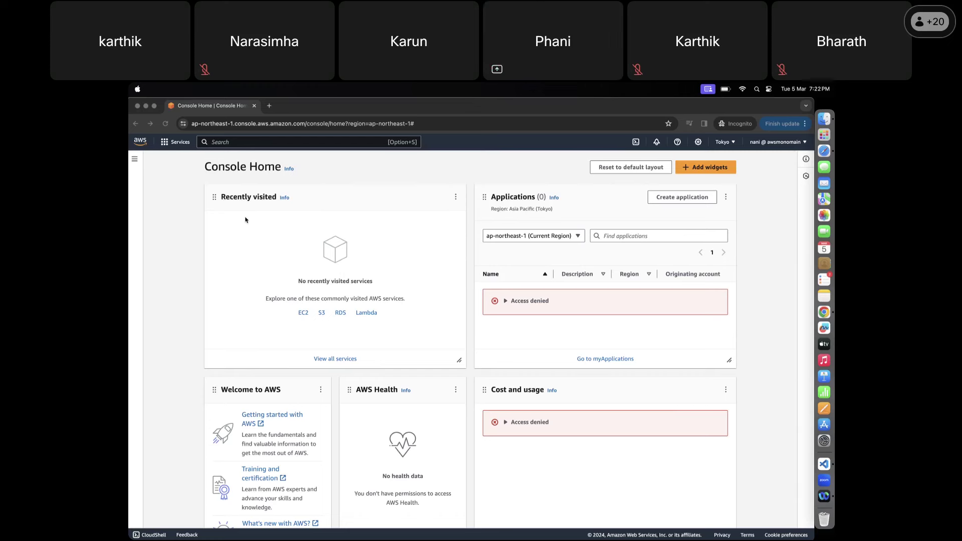
Open the EC2 dashboard from Recently visited, note its API errors, and minimize the Incognito window.
click(303, 312)
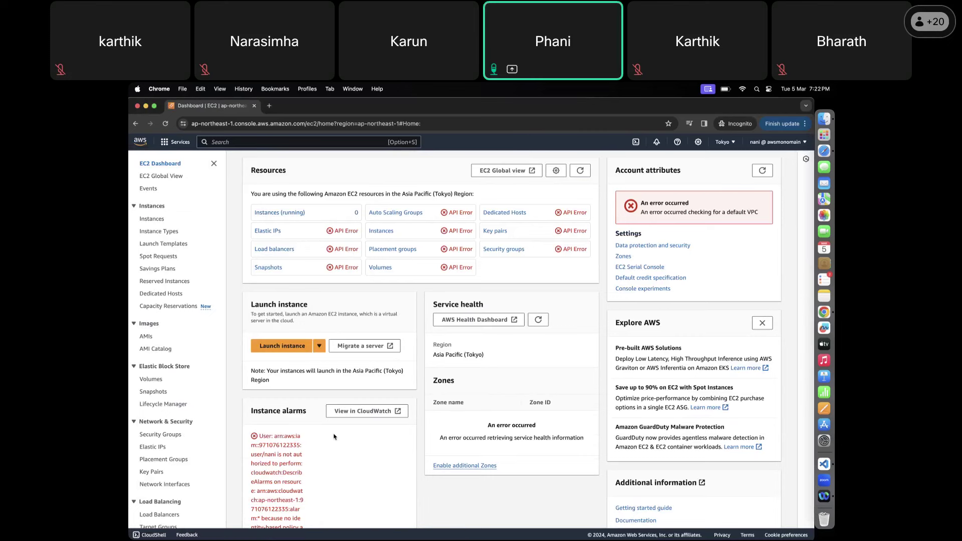
scroll(337, 451, down, 5)
scroll(275, 379, up, 5)
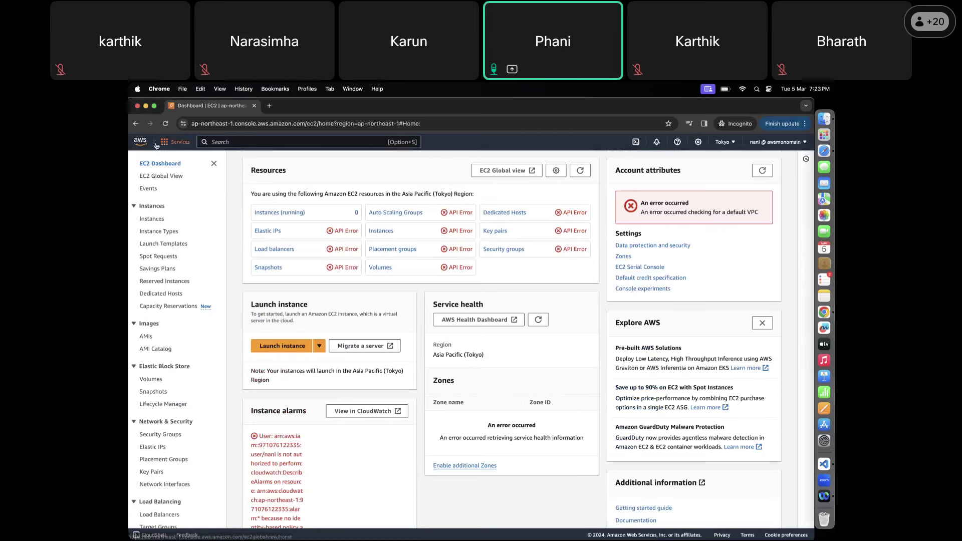
click(145, 107)
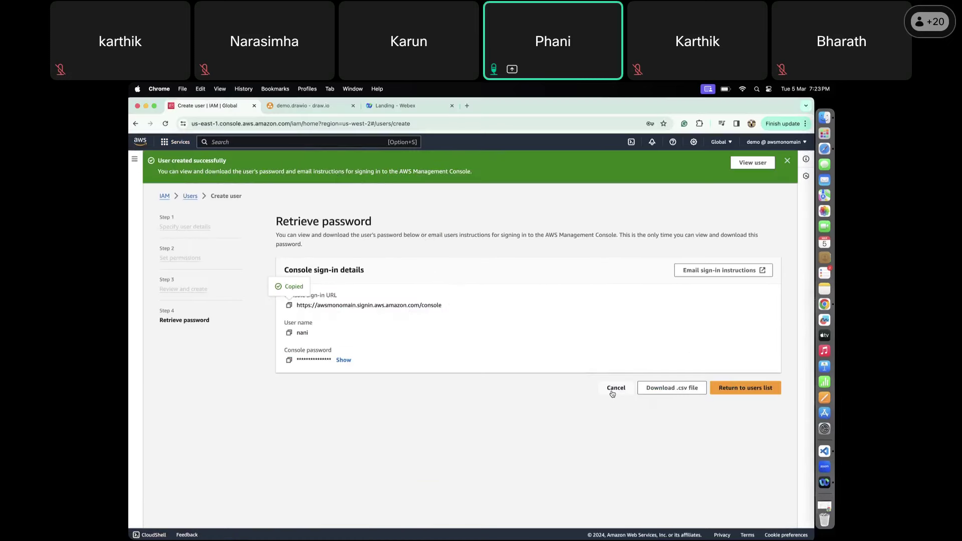
Leave the password page, check the new user's empty Groups and Permissions tabs, and view draw.io.
click(612, 394)
click(569, 381)
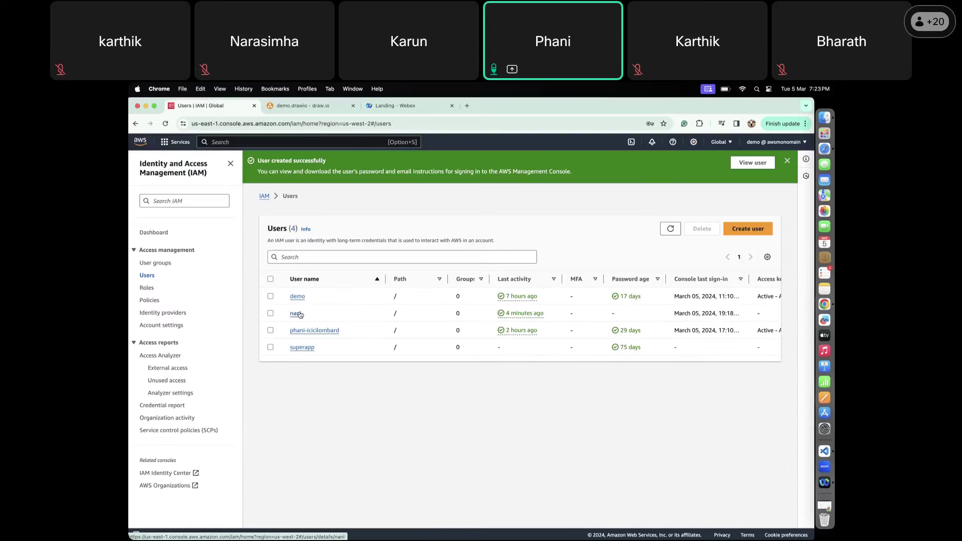
click(296, 313)
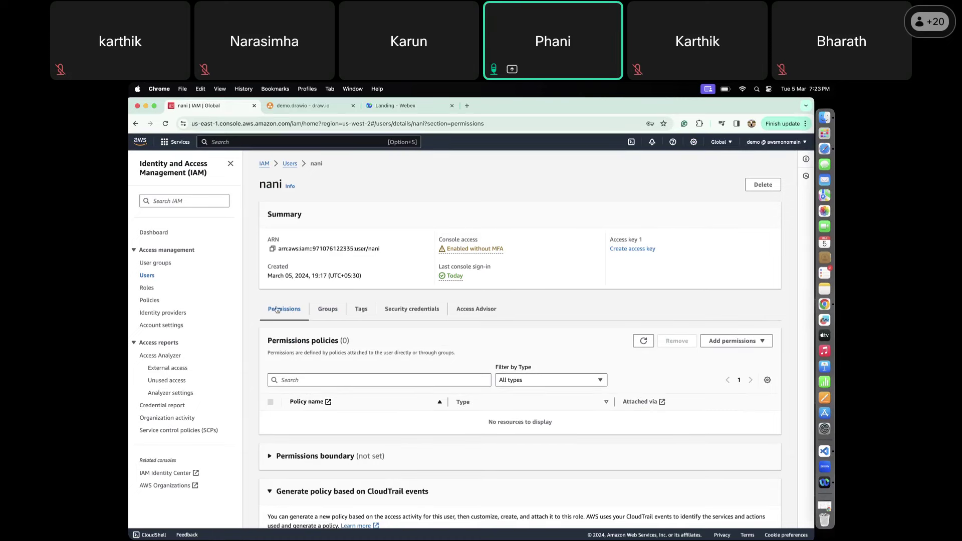
click(323, 311)
click(289, 312)
click(314, 105)
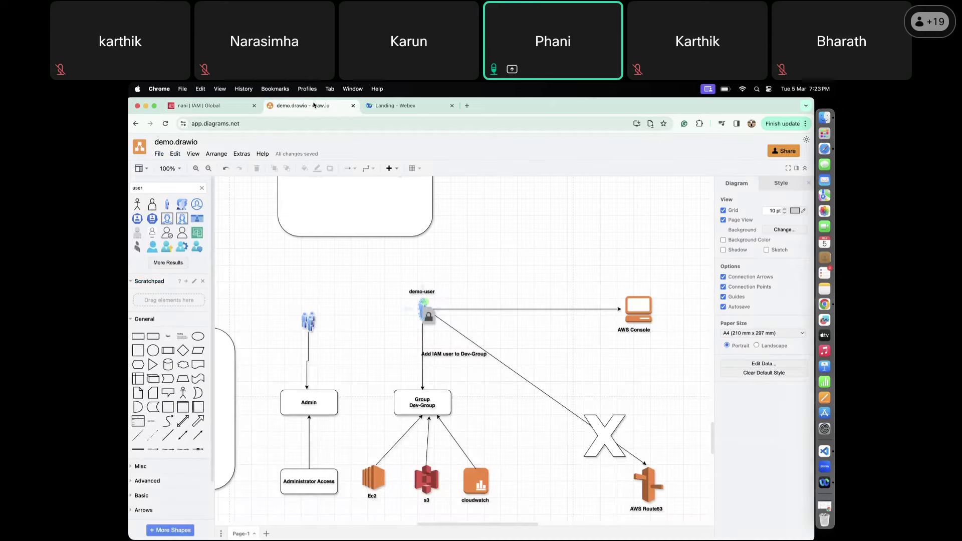
scroll(318, 271, left, 5)
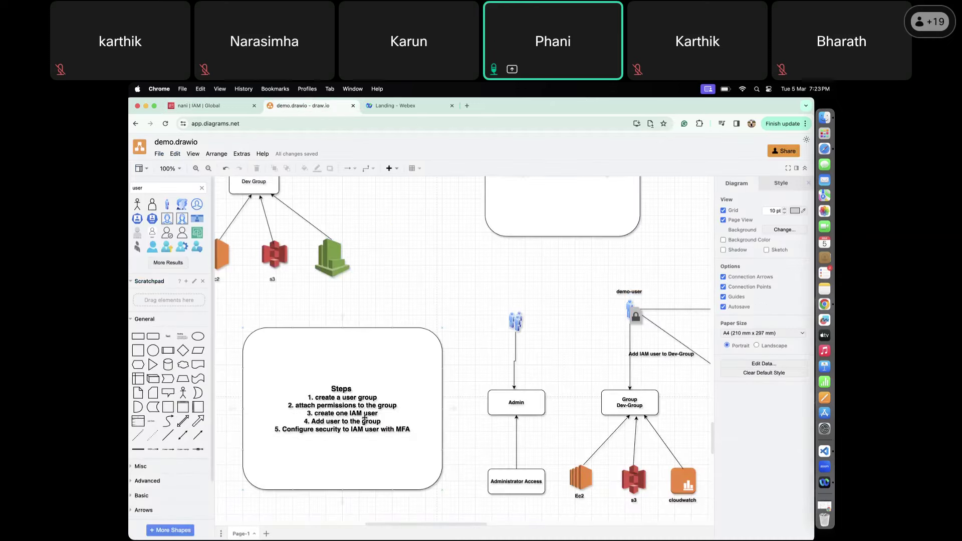
Add the new user to the admin user group from the group's member list.
click(207, 114)
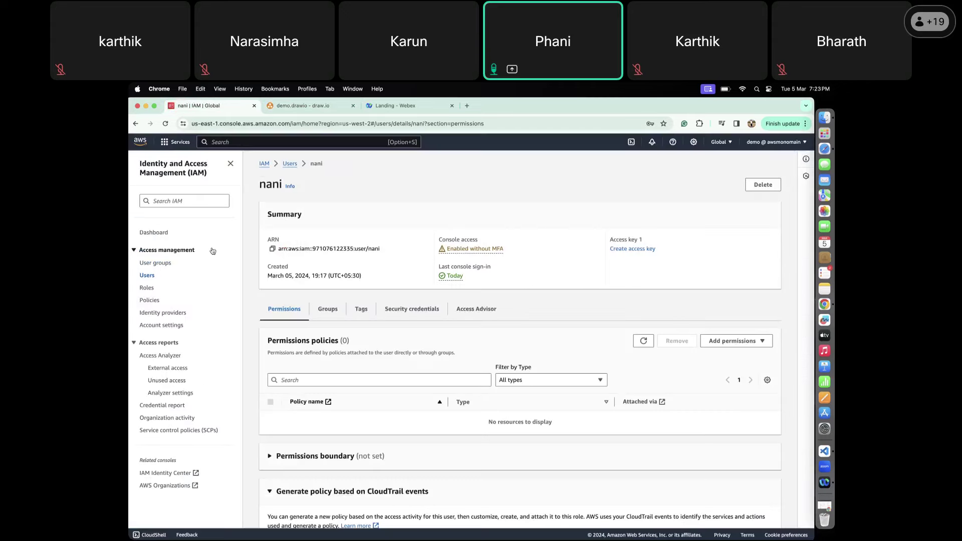
click(154, 263)
click(300, 255)
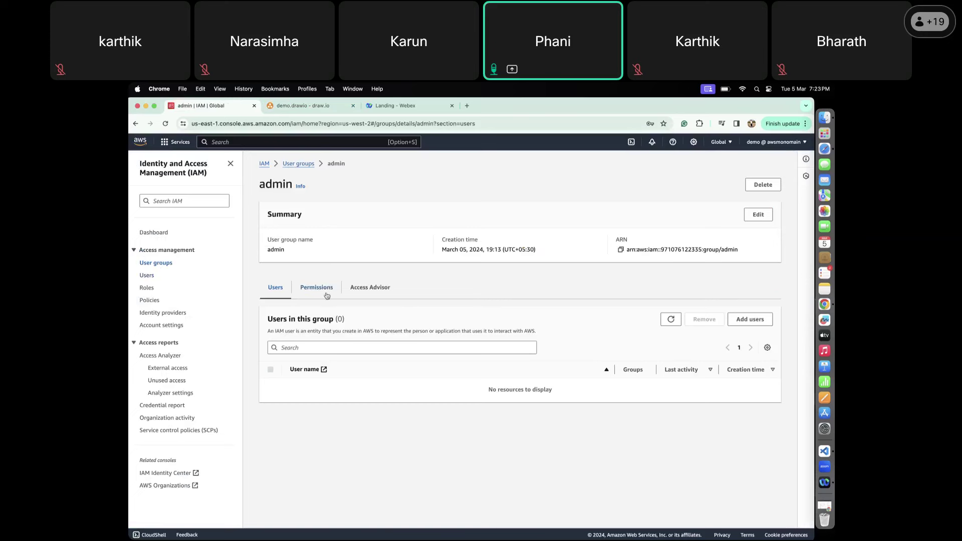
click(318, 290)
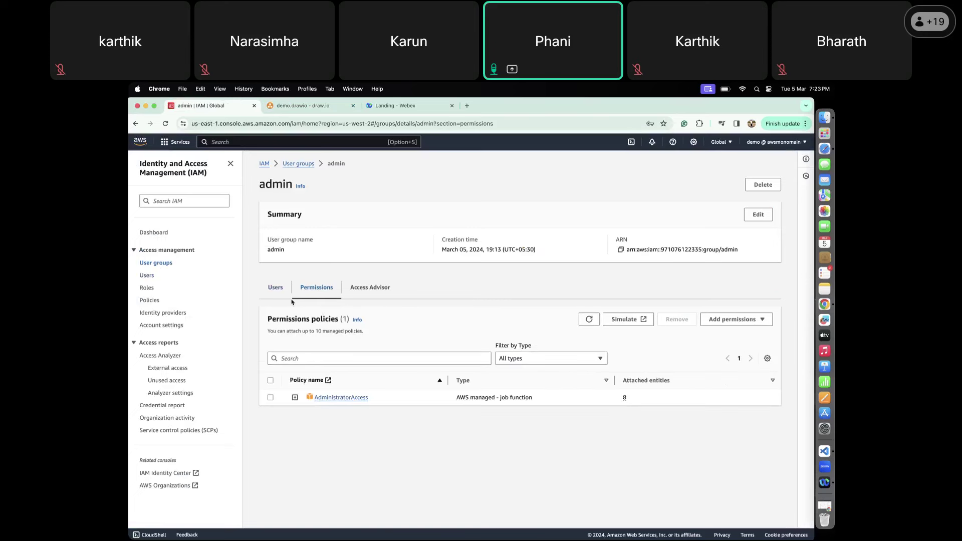
click(279, 289)
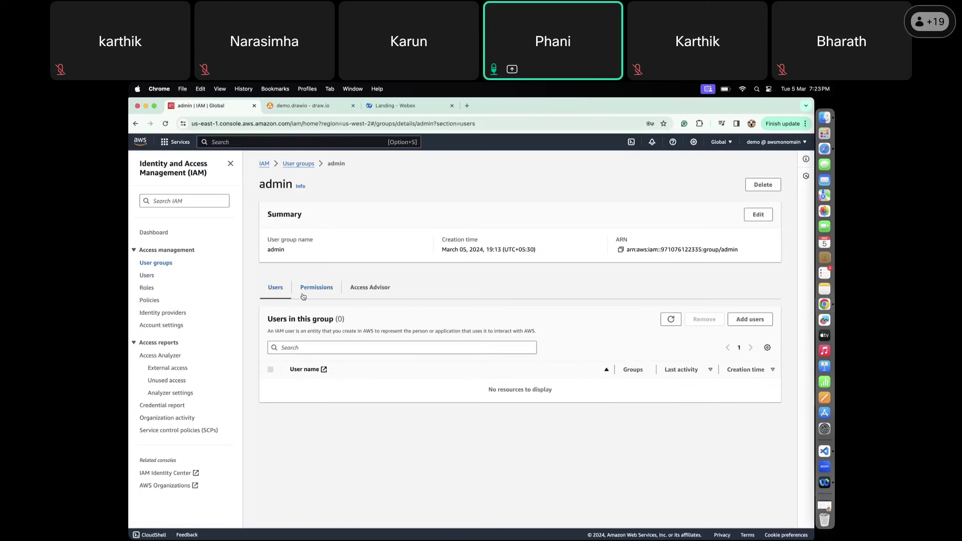
click(753, 323)
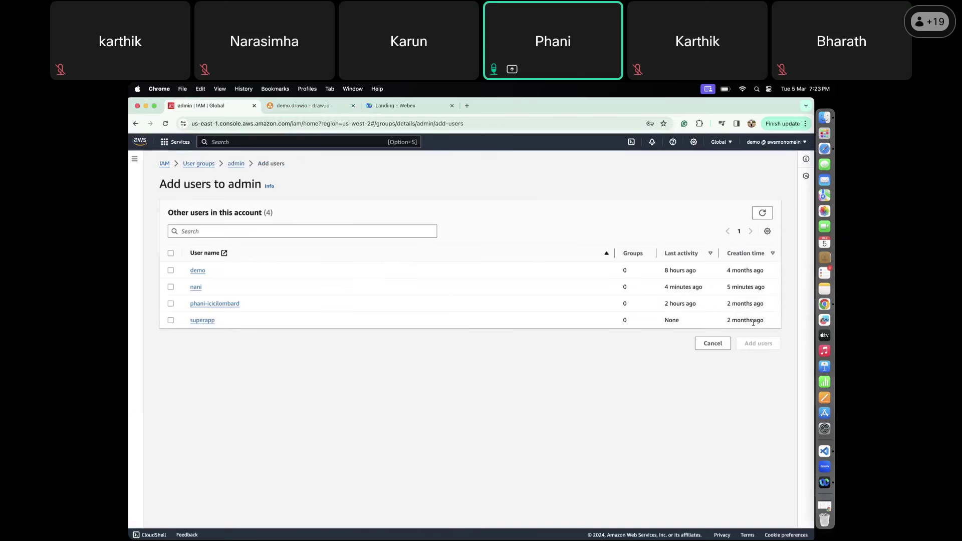
click(171, 286)
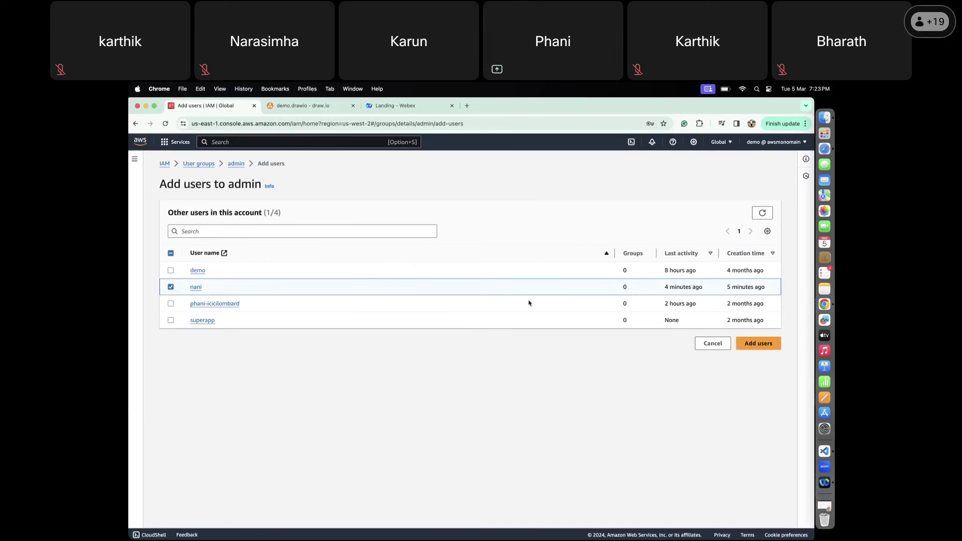
click(752, 345)
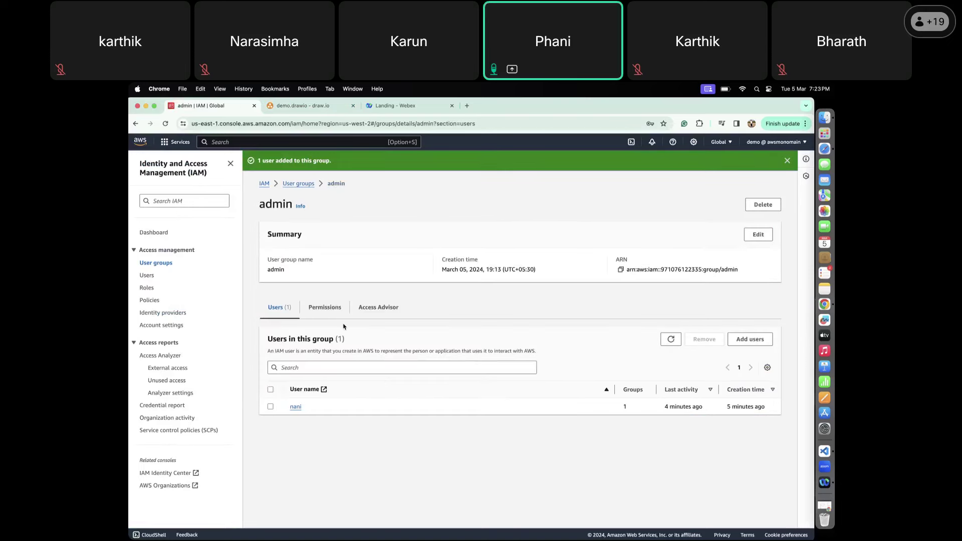
Confirm the new user's admin group membership and inherited AdministratorAccess permissions.
click(291, 183)
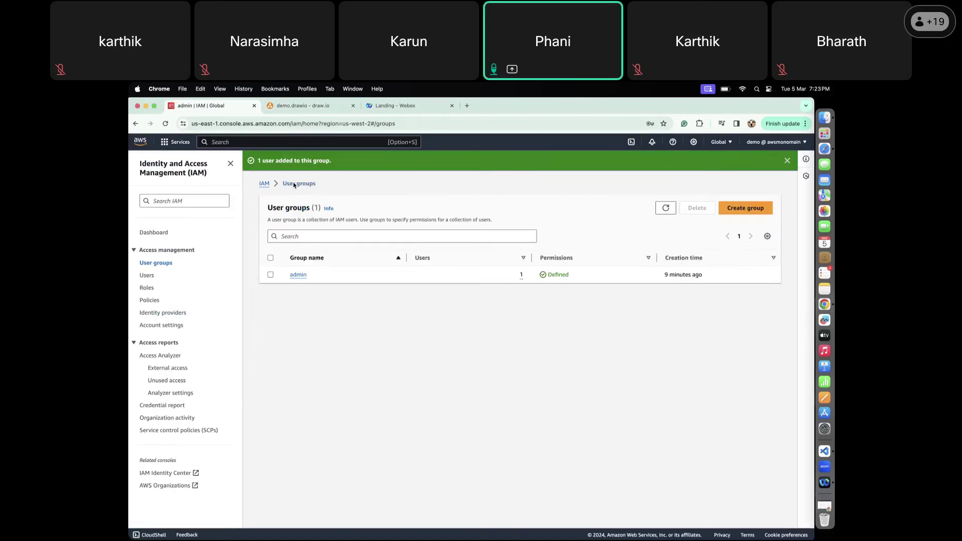
click(153, 276)
click(296, 281)
click(349, 314)
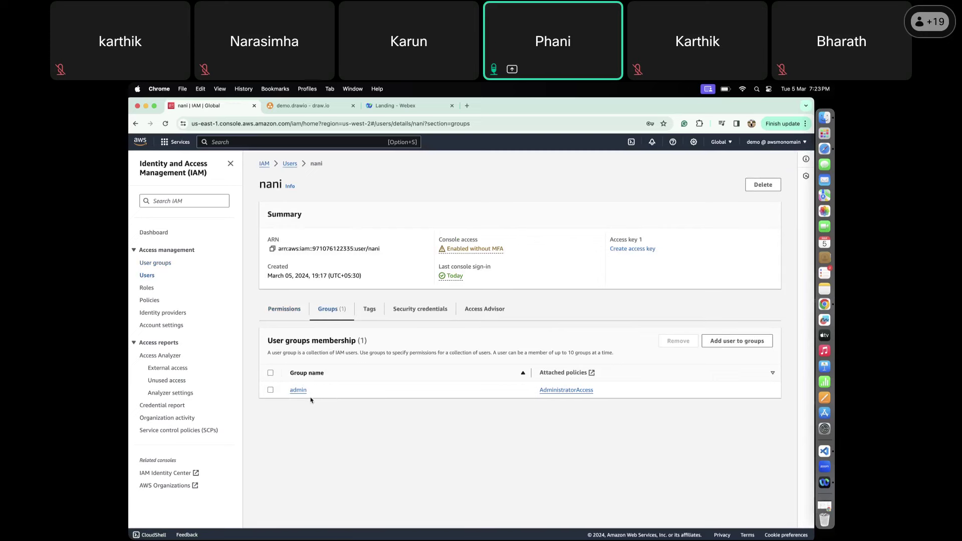
click(305, 316)
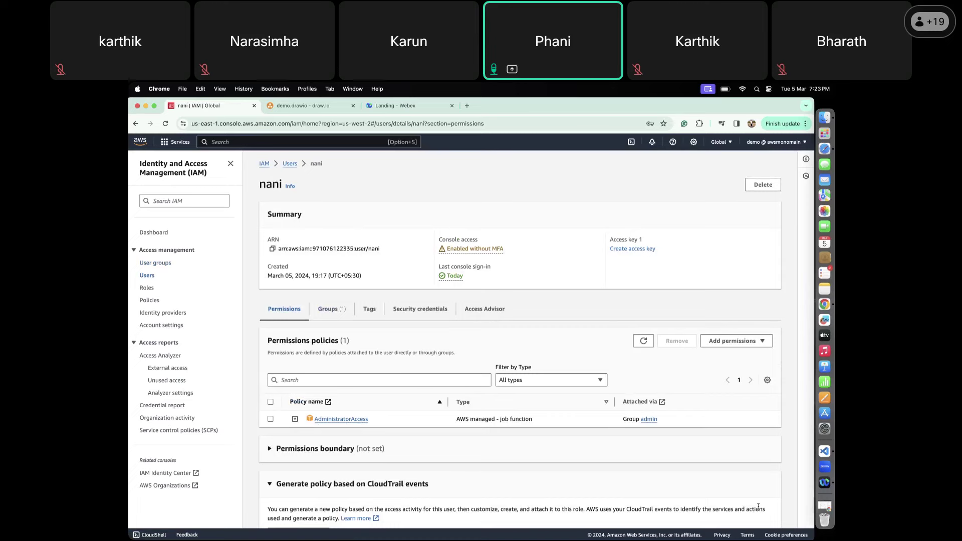
key(super+grave)
Reload the Tokyo EC2 dashboard and check that resource counts, zones and default VPC now load.
click(165, 123)
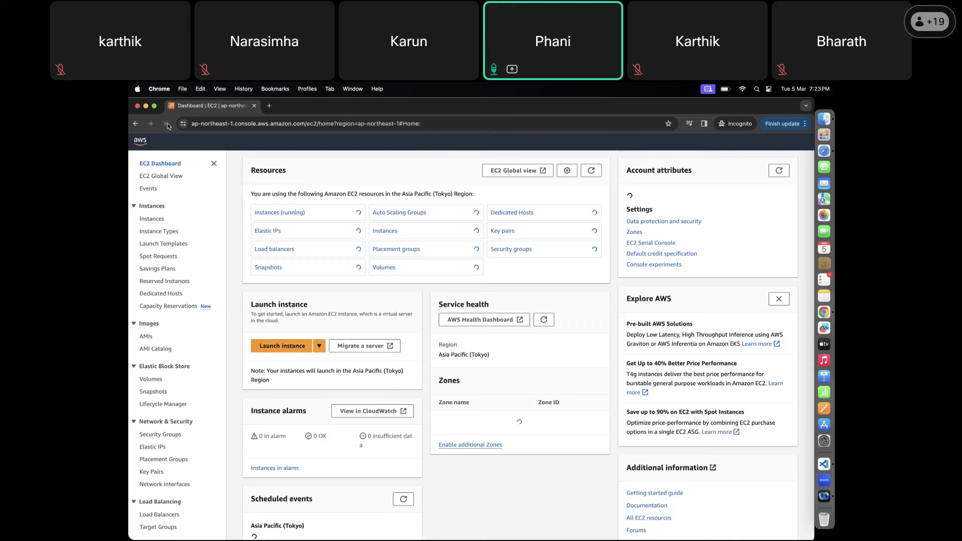
scroll(283, 307, down, 5)
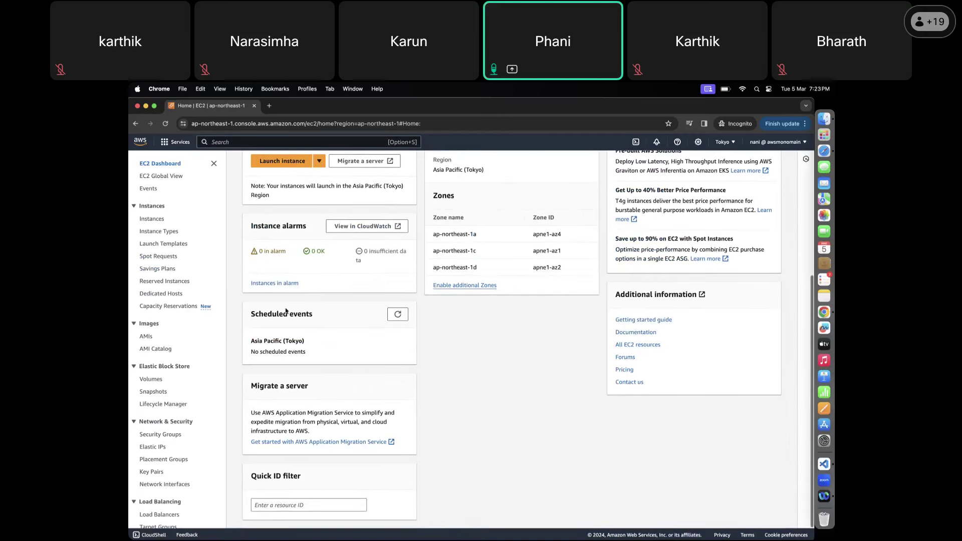
scroll(285, 311, up, 5)
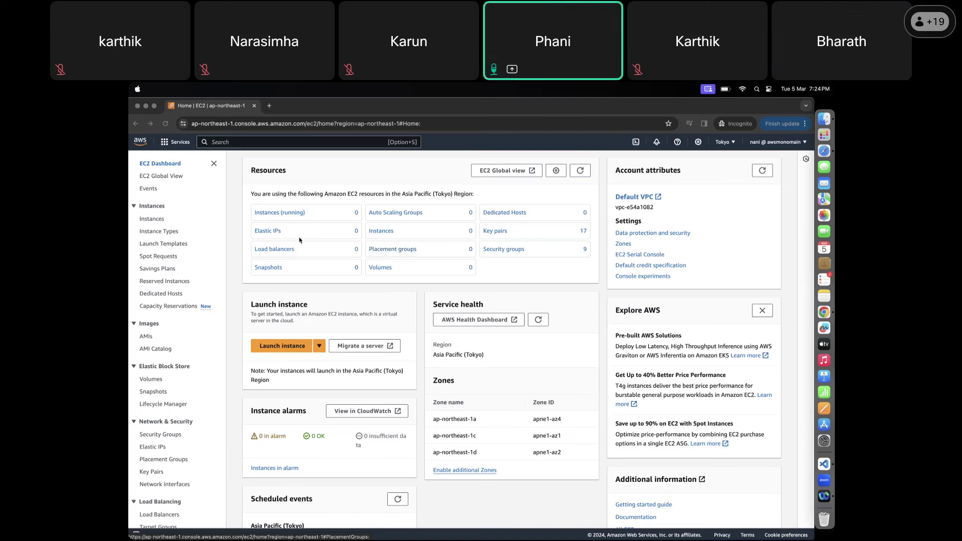
Minimize the EC2 window and start assigning an MFA device from the user's Security credentials.
click(146, 106)
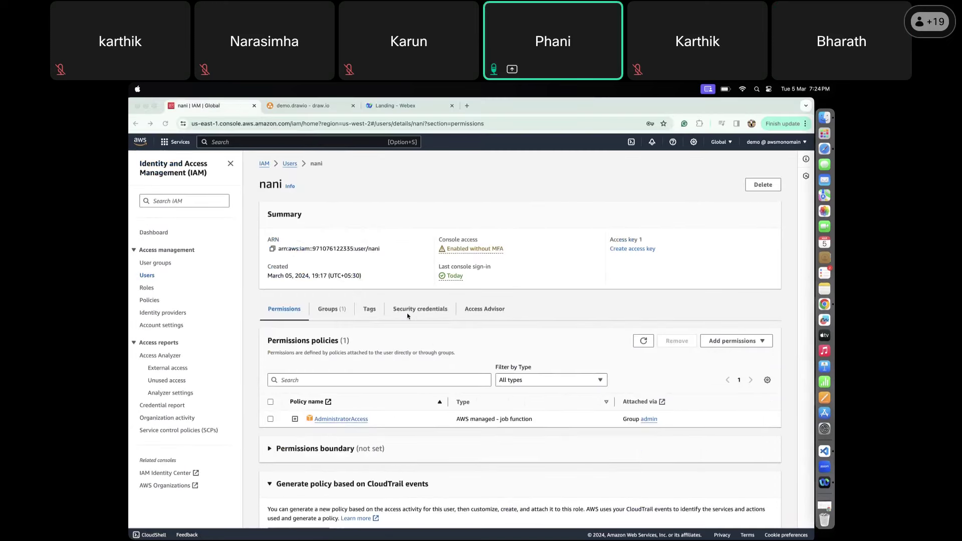
click(432, 312)
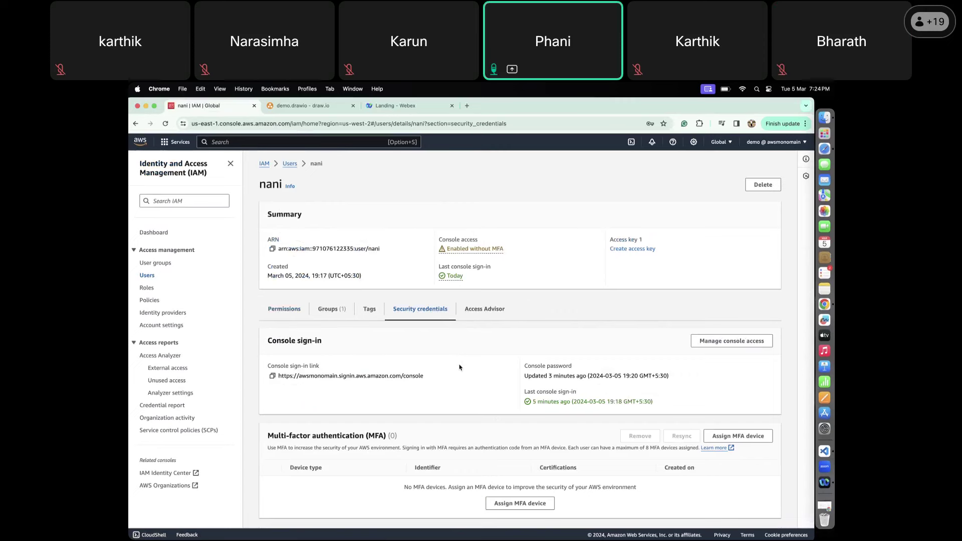
scroll(459, 367, down, 3)
scroll(460, 367, up, 1)
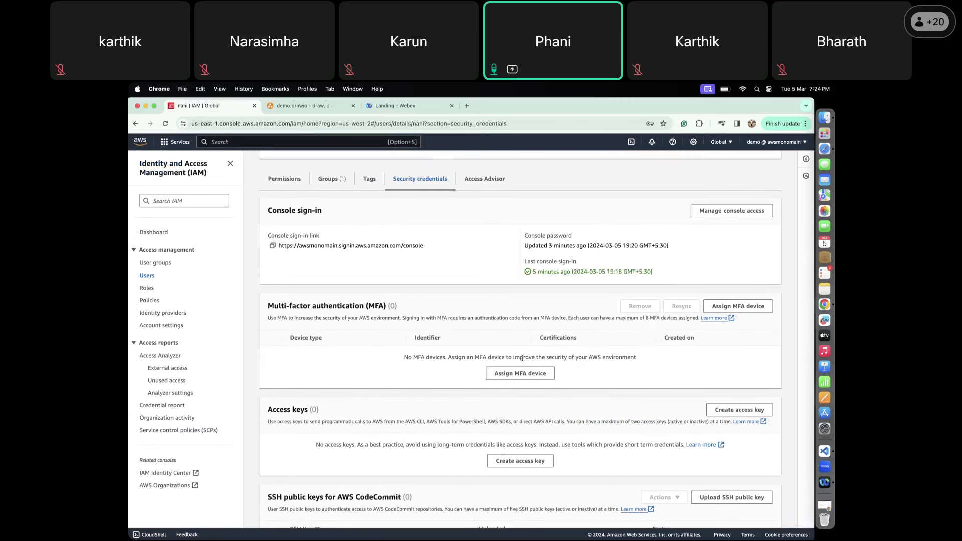
click(533, 374)
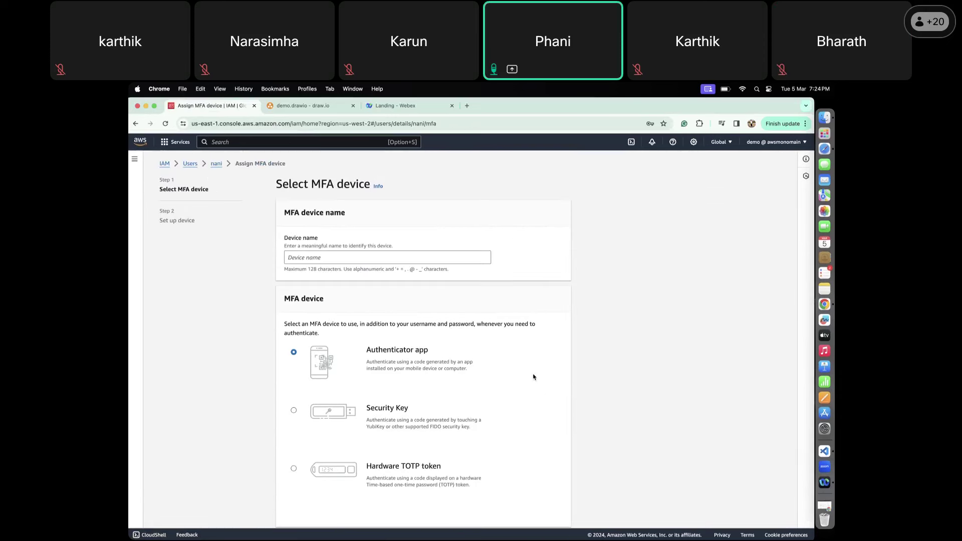
Enter the MFA device name, keep Authenticator app, and continue to the device setup step.
click(386, 261)
text(phani)
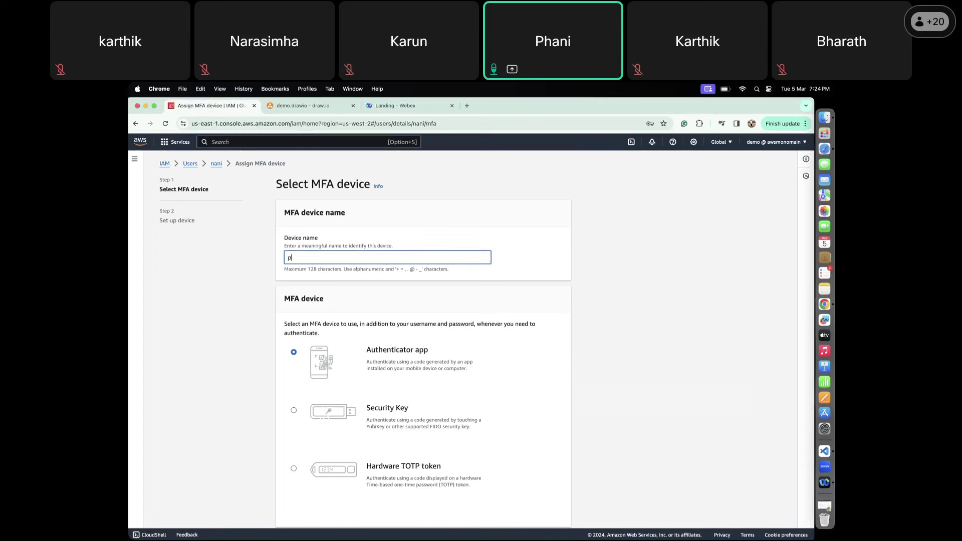
click(378, 257)
text(MFA)
scroll(466, 368, down, 2)
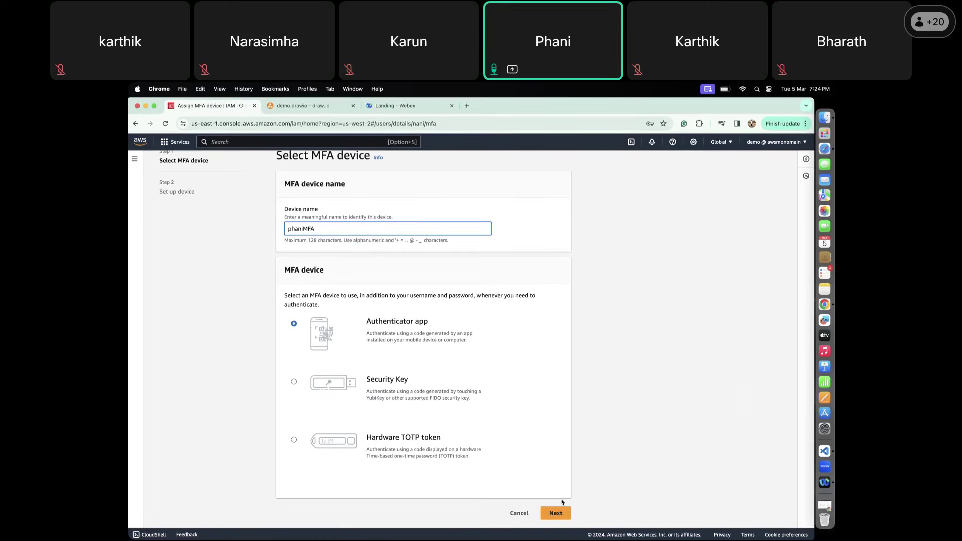
click(556, 513)
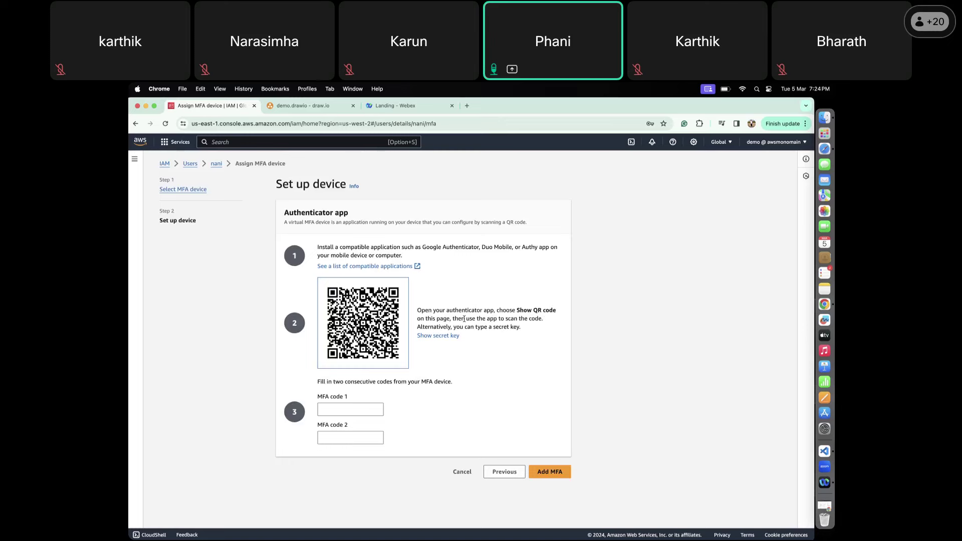
Search Google for 'authenticator google app' and open the Play Store result.
click(377, 106)
click(374, 124)
text(authr)
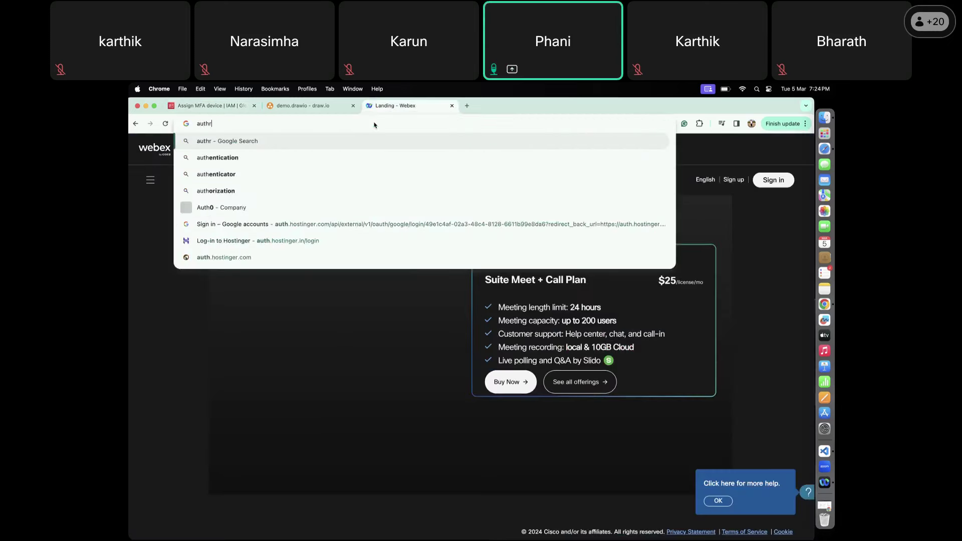
key(BackSpace)
text(enticator google app)
key(Return)
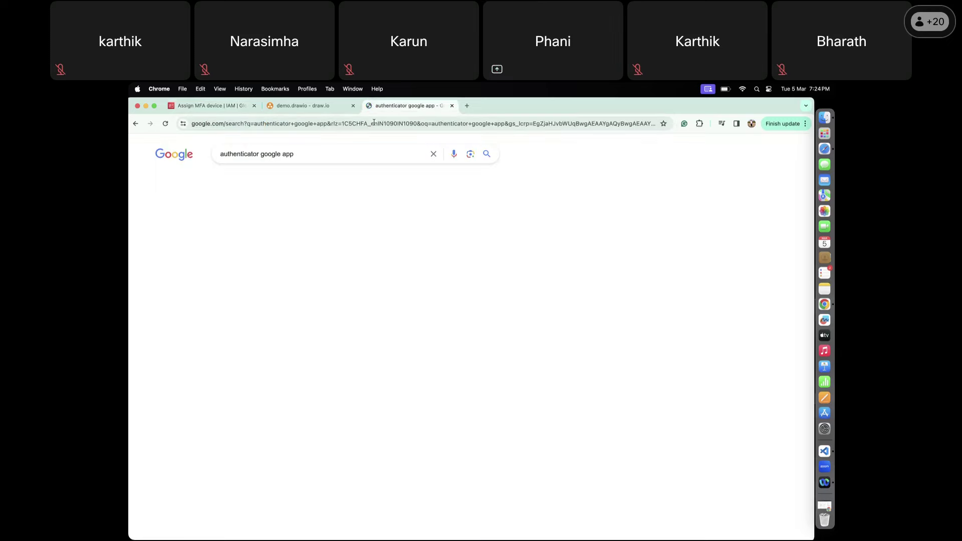
click(369, 242)
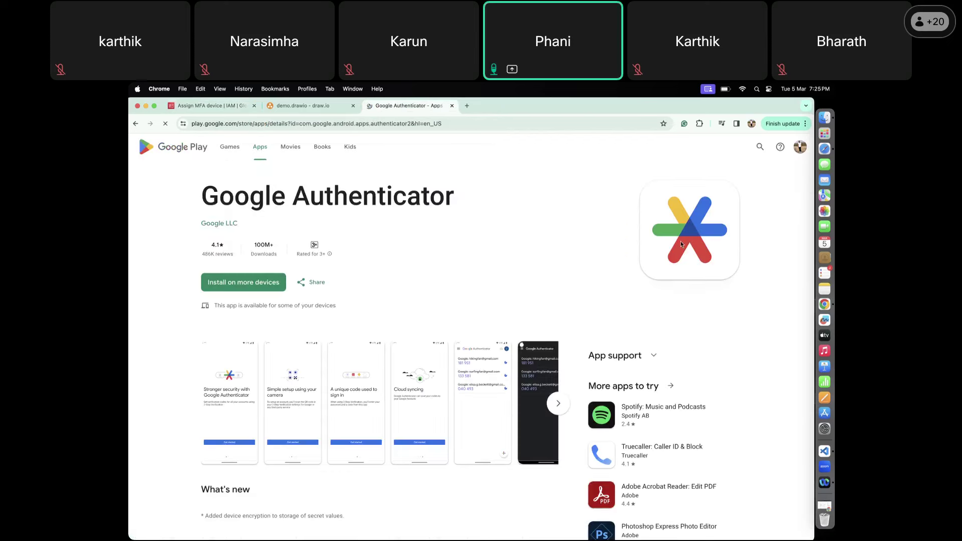
Refine the search to 'authenticator google app store' and open Google Authenticator on Google Play.
click(135, 123)
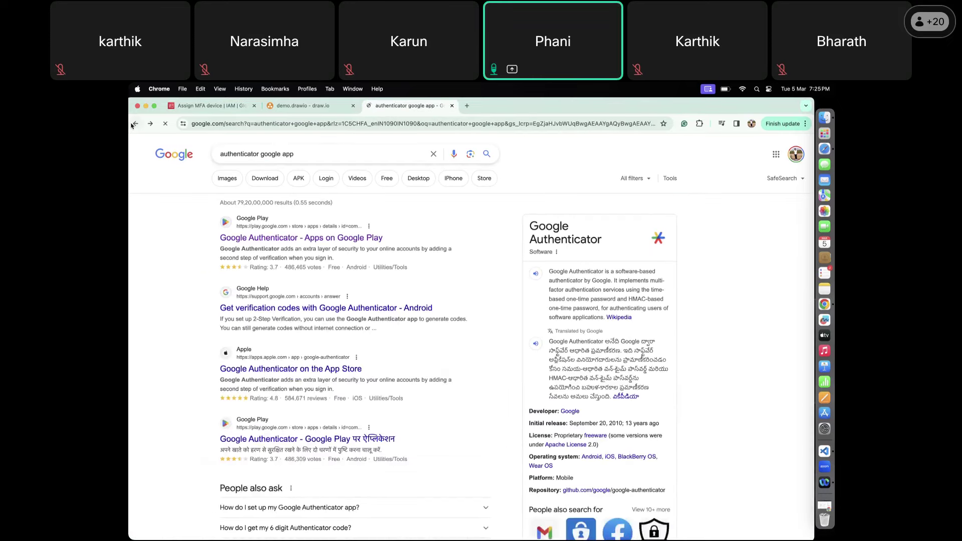
double_click(288, 154)
key(Right)
text(st)
click(265, 171)
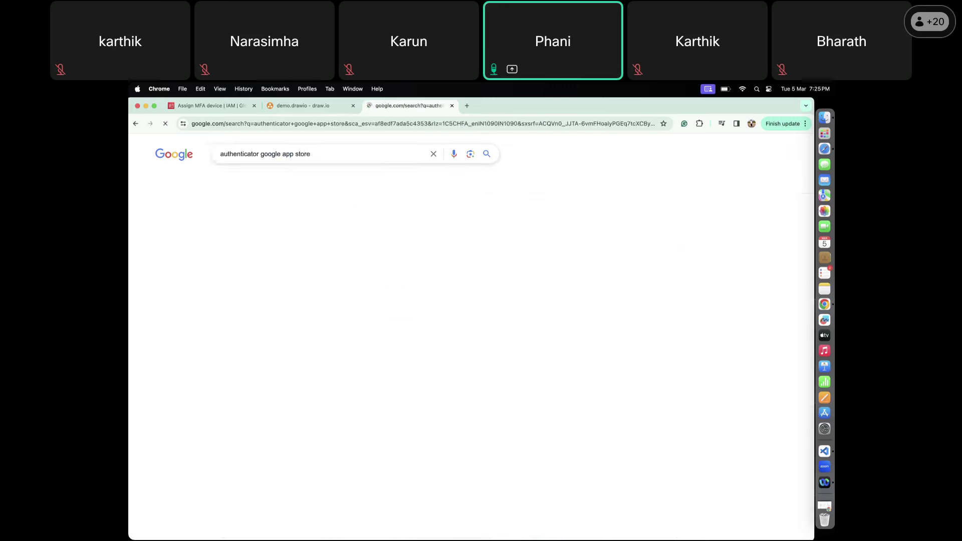
click(284, 242)
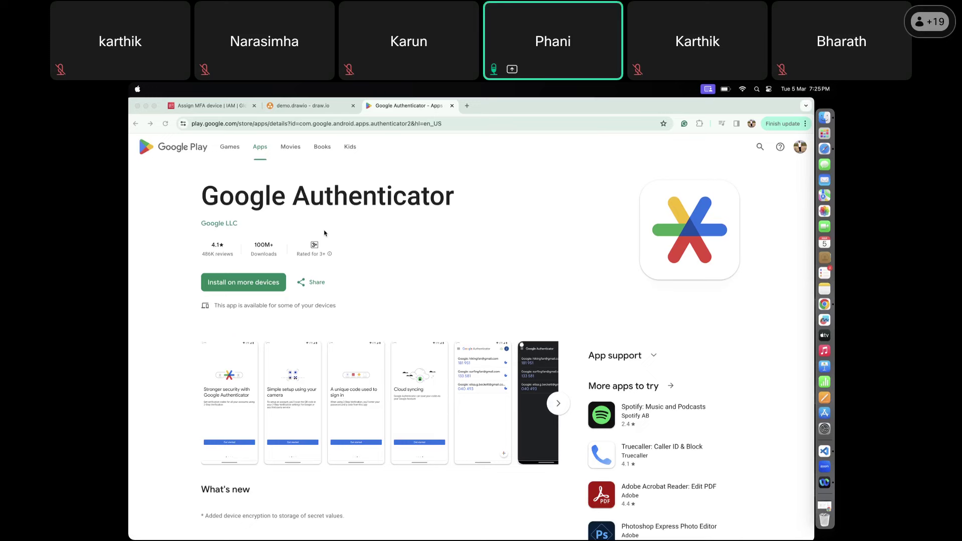
Enter two consecutive authenticator codes in MFA code 1 and 2, then add the MFA device.
click(210, 106)
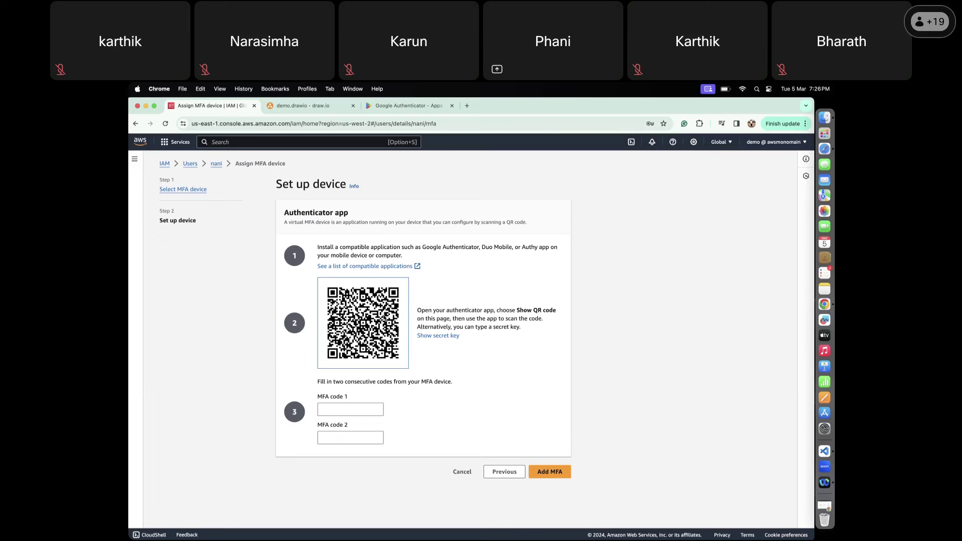
click(337, 414)
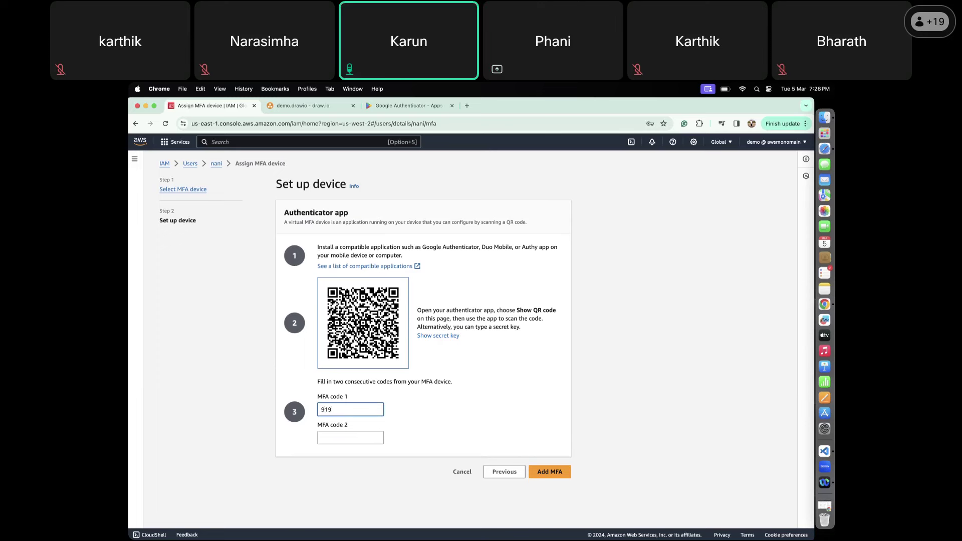
click(334, 439)
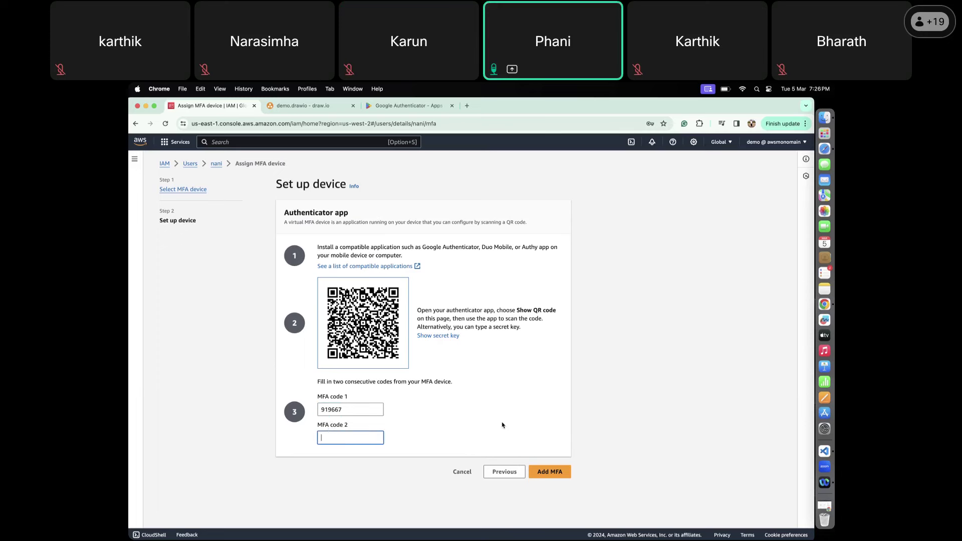
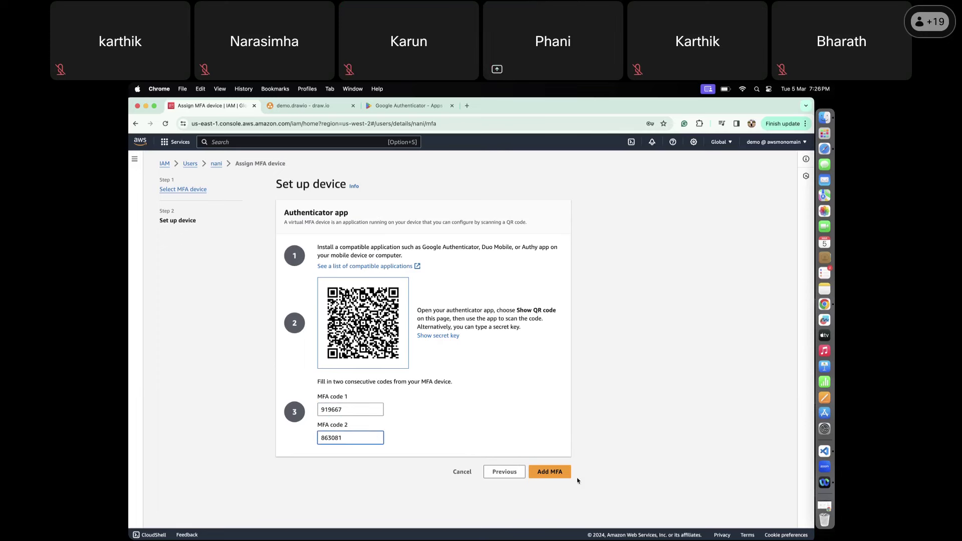
click(561, 480)
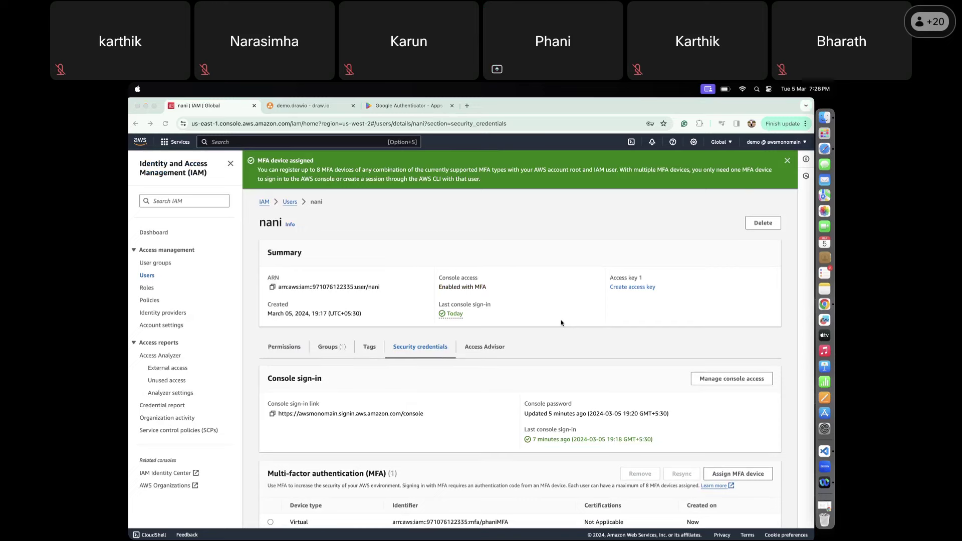
Scroll to the user's MFA section, then restore the incognito EC2 dashboard window.
scroll(552, 397, down, 5)
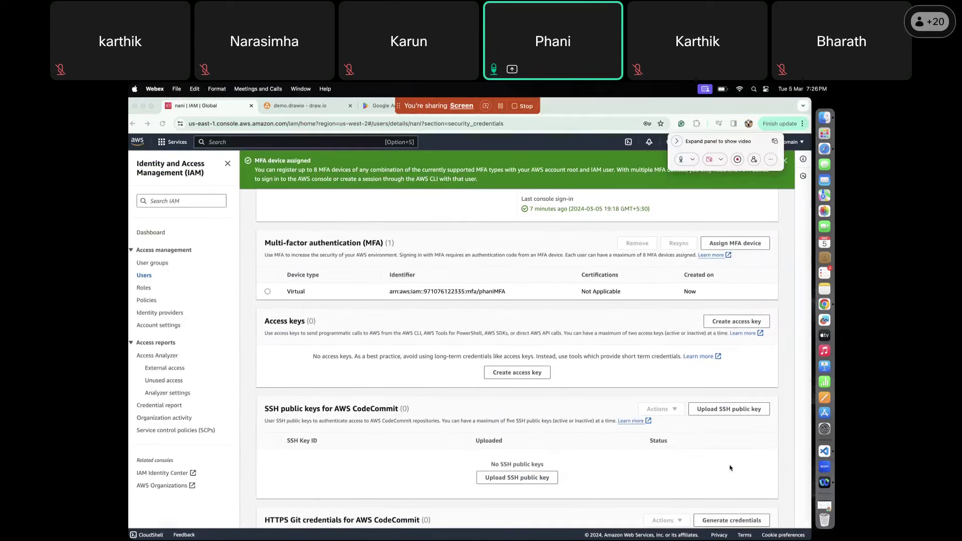
click(819, 503)
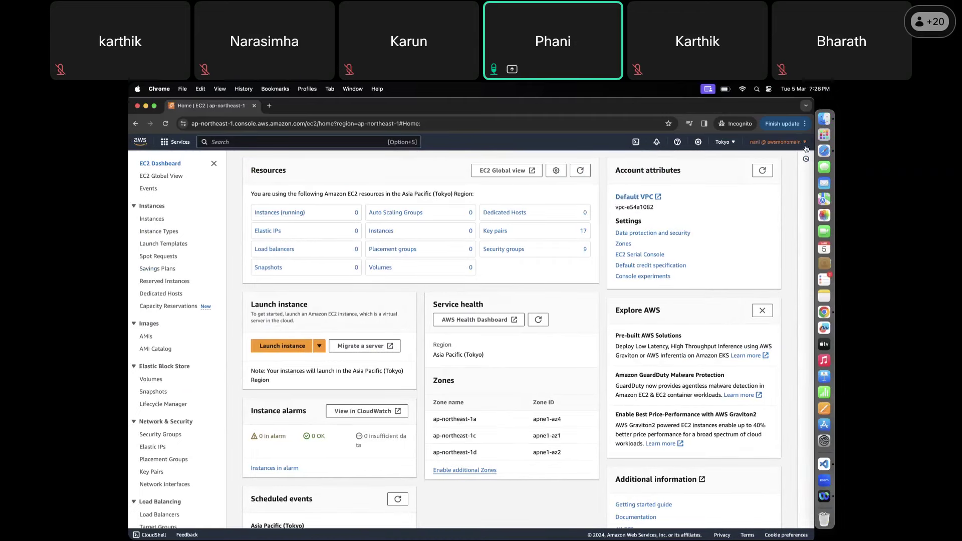
Sign out of the console, choose Log back in, and select the saved account alias.
click(777, 141)
click(781, 284)
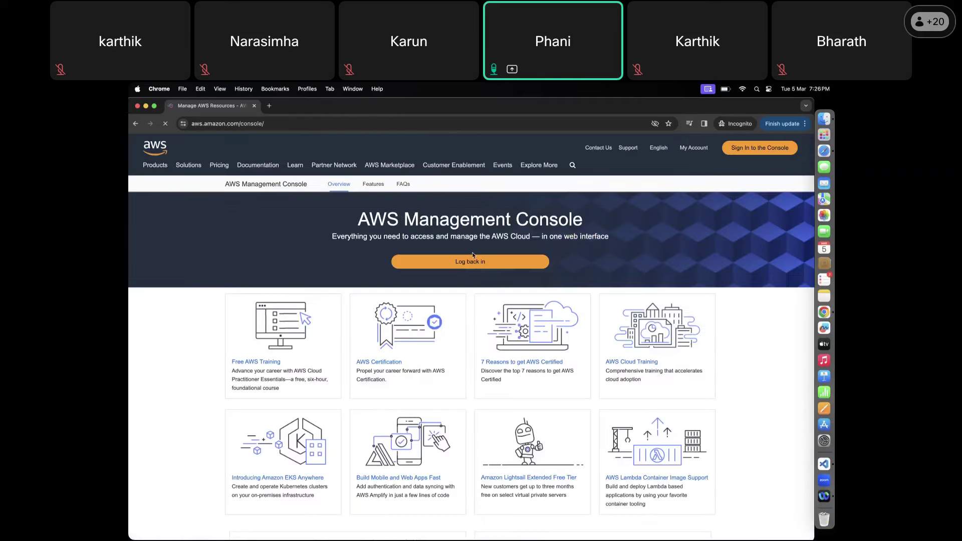
click(480, 265)
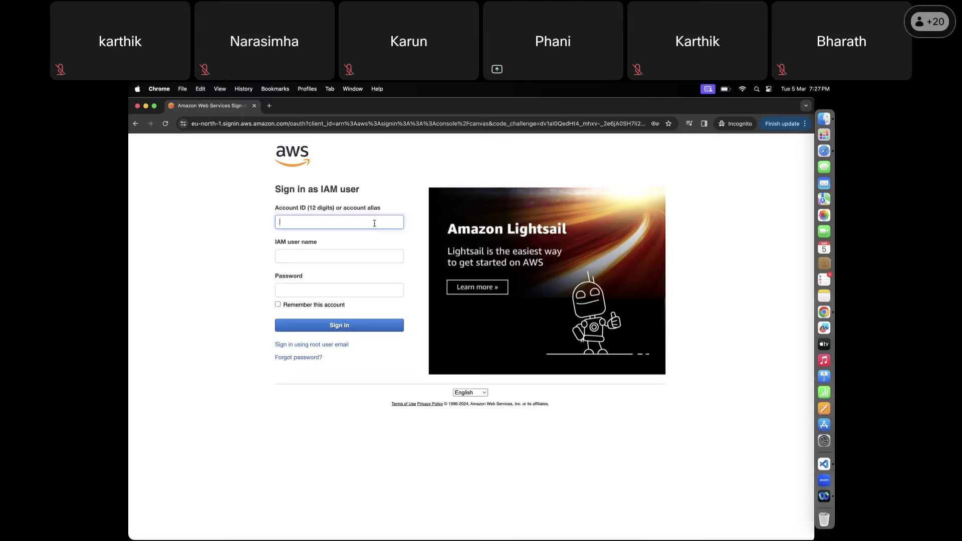
click(378, 222)
click(364, 242)
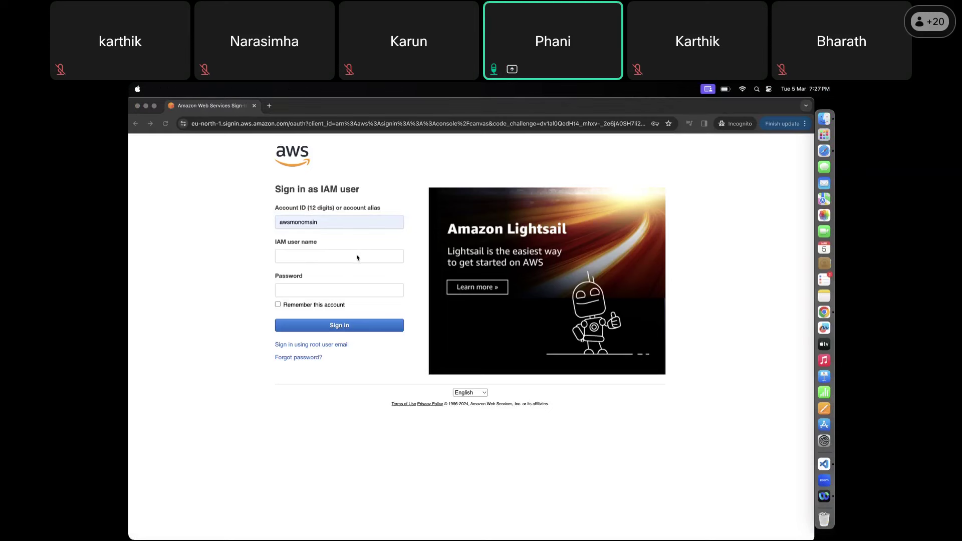
Sign in with the IAM user name, password and MFA code, then minimize the window.
click(353, 257)
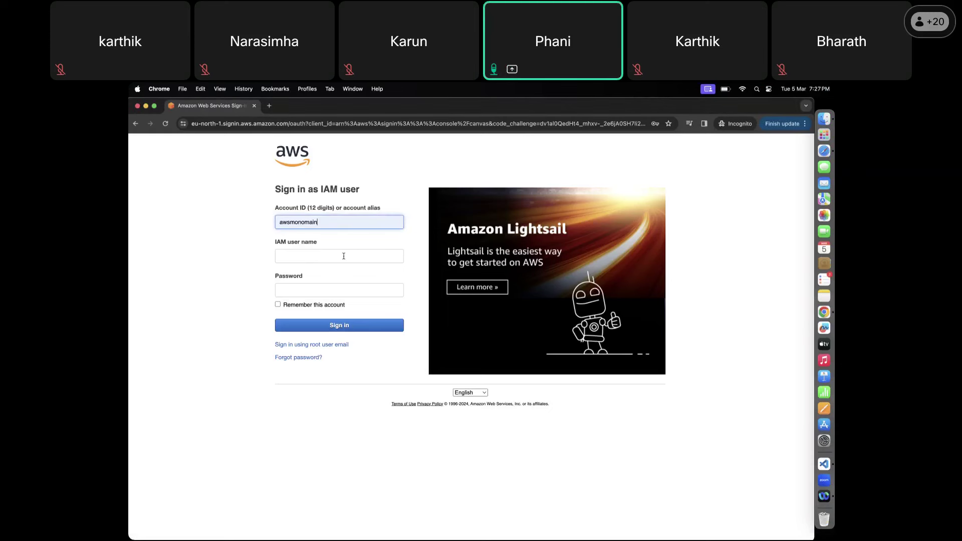
text(nani)
key(Tab)
text(••••••)
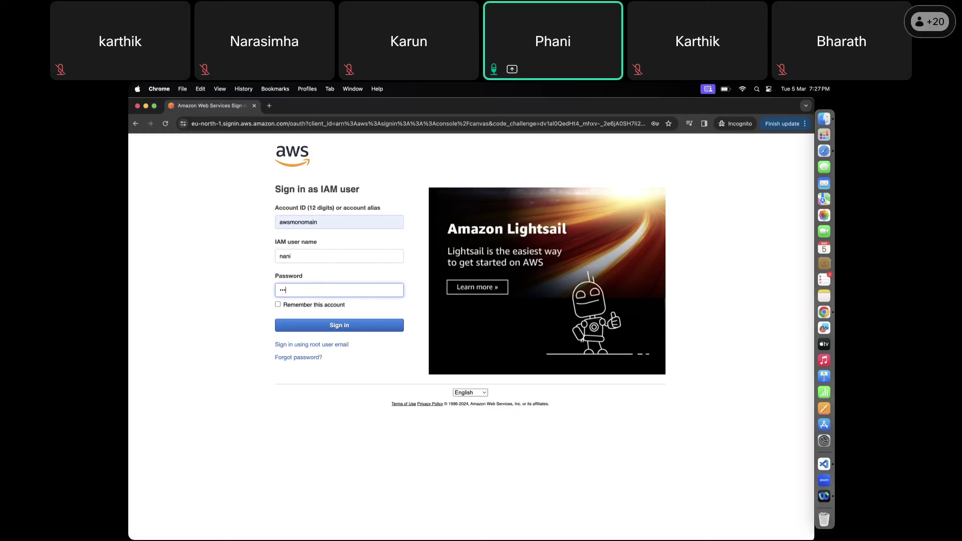
text(•)
key(Return)
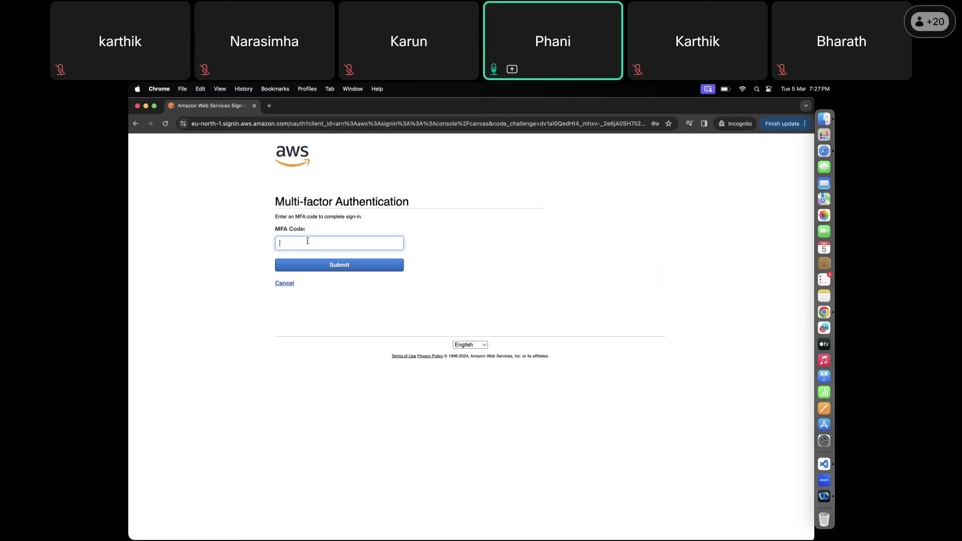
click(313, 265)
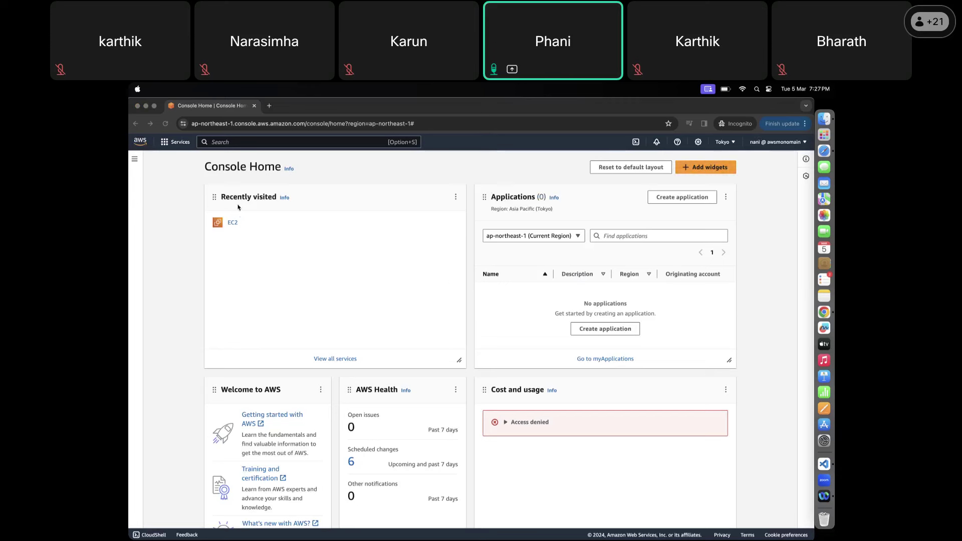
click(144, 107)
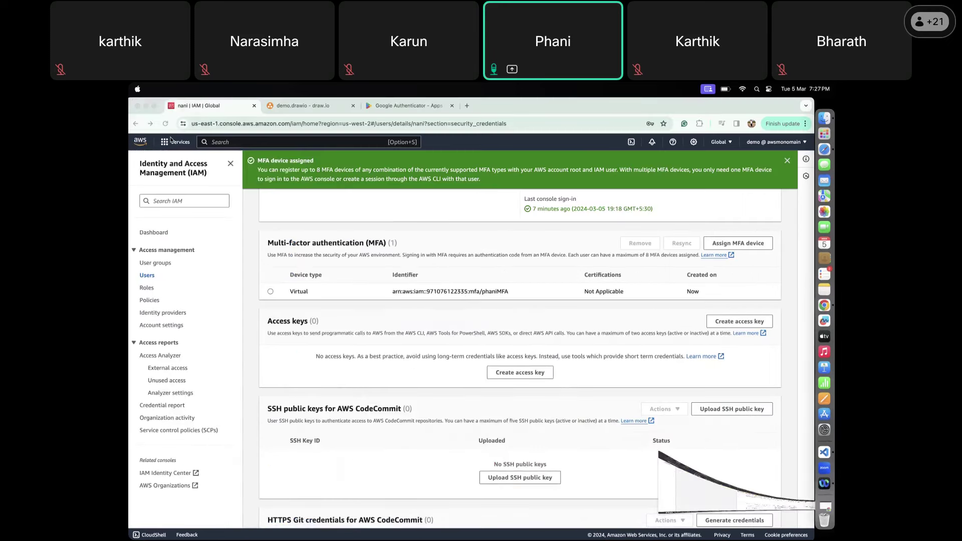
scroll(501, 300, up, 5)
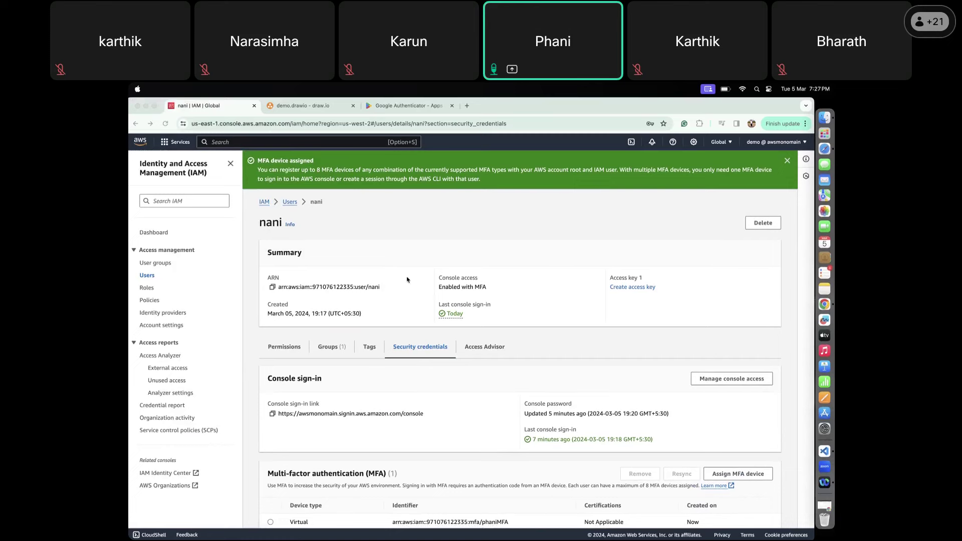
Scroll around the demo.drawio canvas to review the Steps box, Dev-Group and demo-user.
click(296, 107)
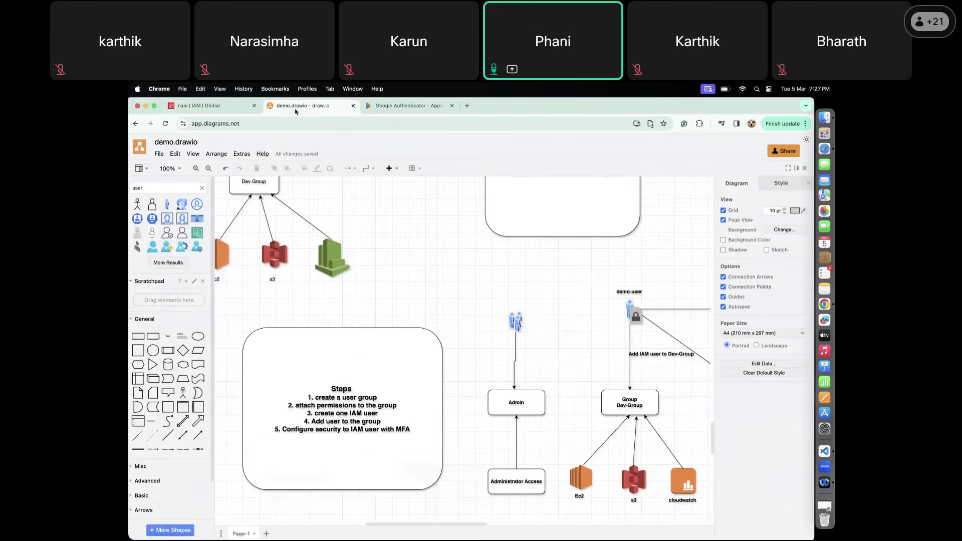
scroll(446, 266, right, 5)
scroll(421, 303, down, 5)
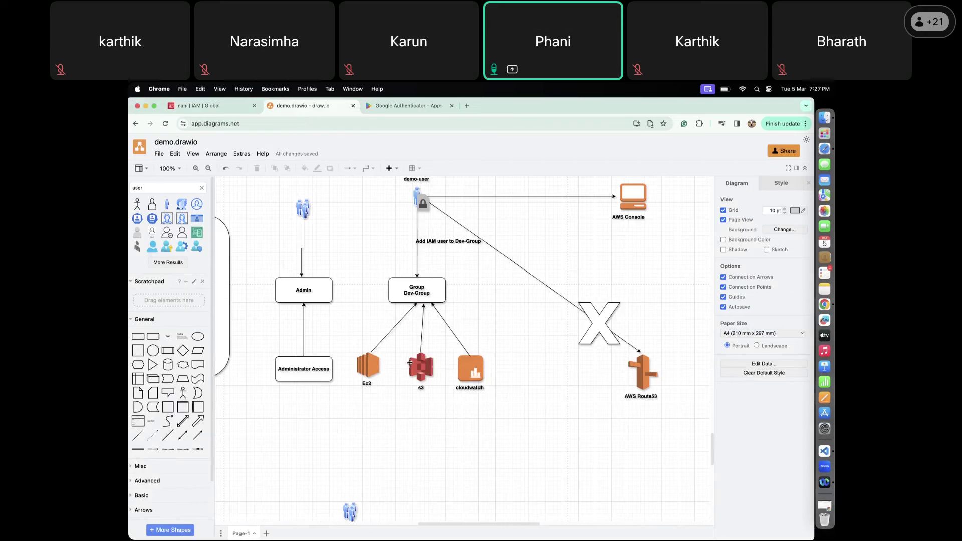
scroll(420, 302, up, 2)
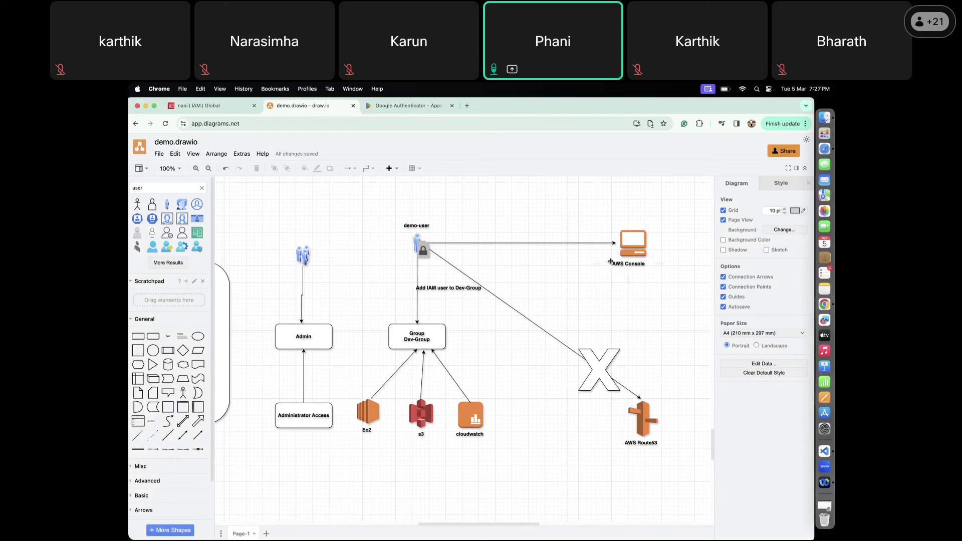
scroll(488, 277, up, 2)
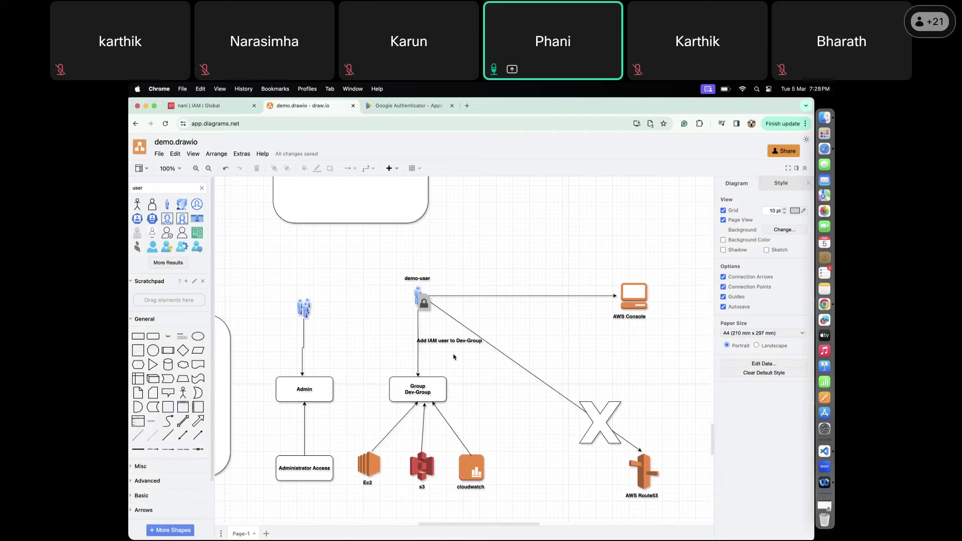
scroll(453, 357, left, 5)
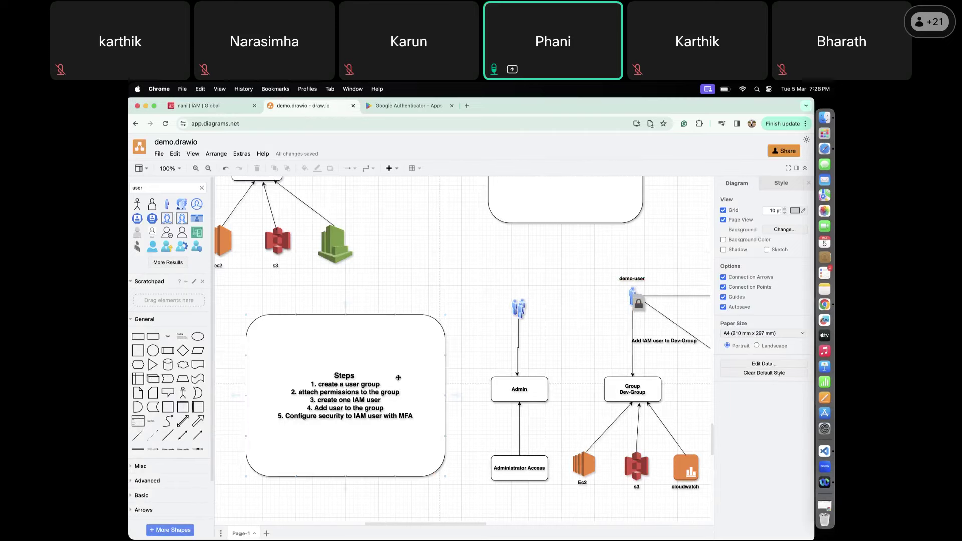
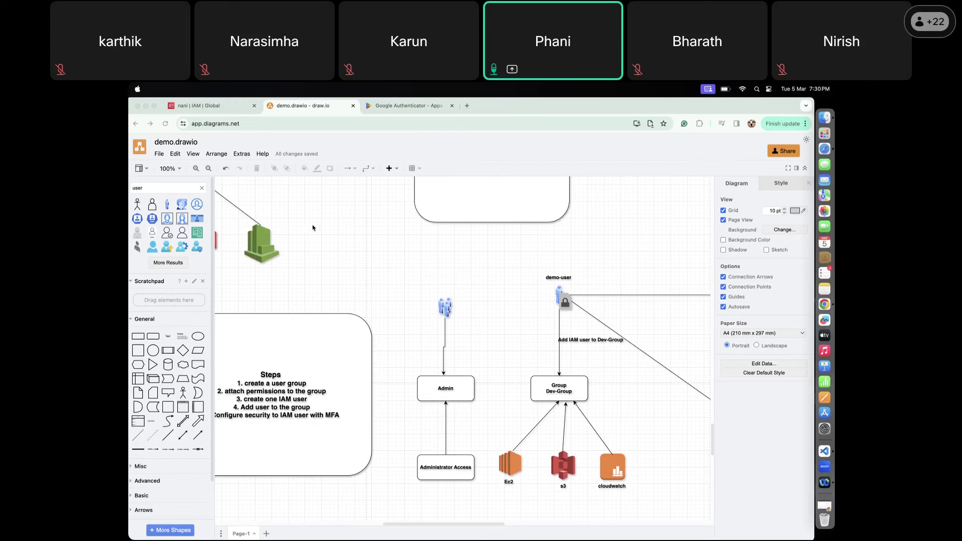
click(211, 106)
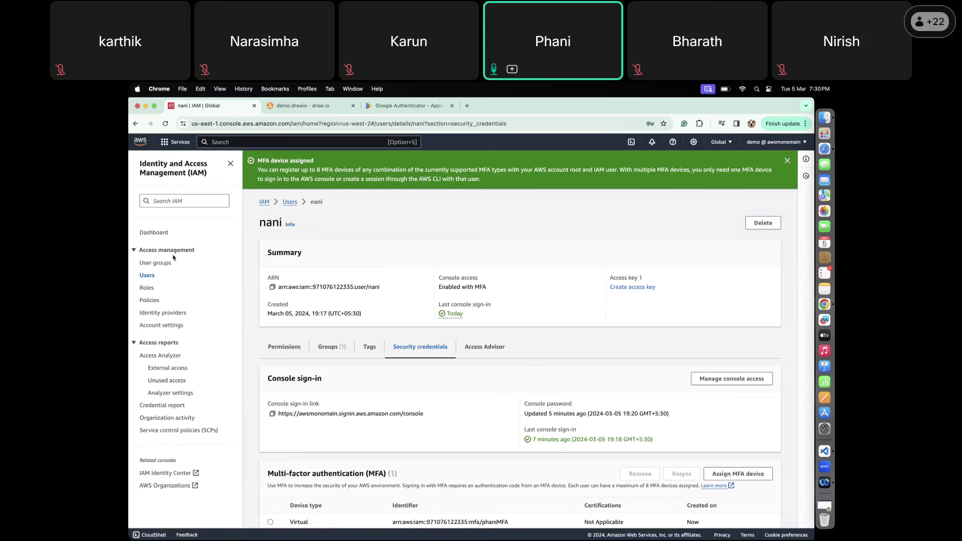
click(153, 232)
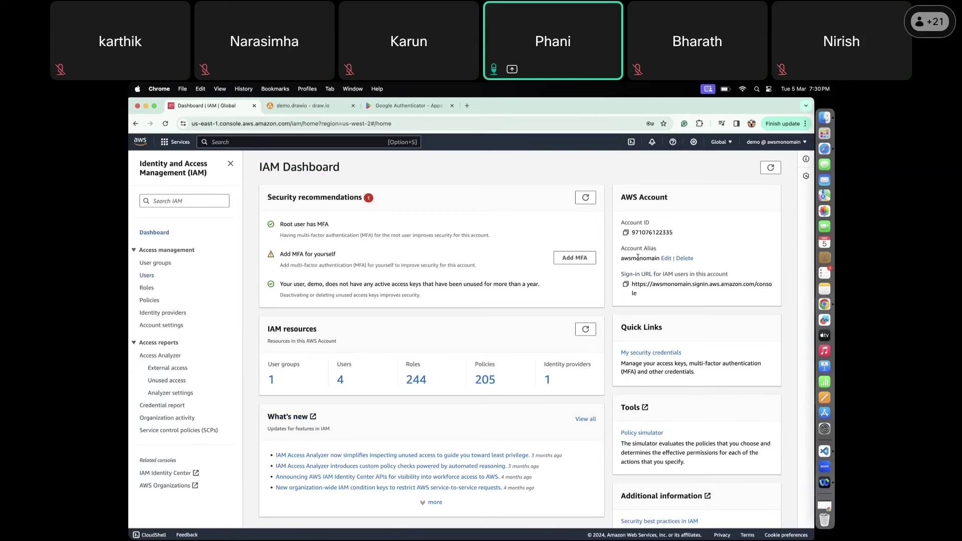
drag(618, 261, 655, 259)
click(639, 265)
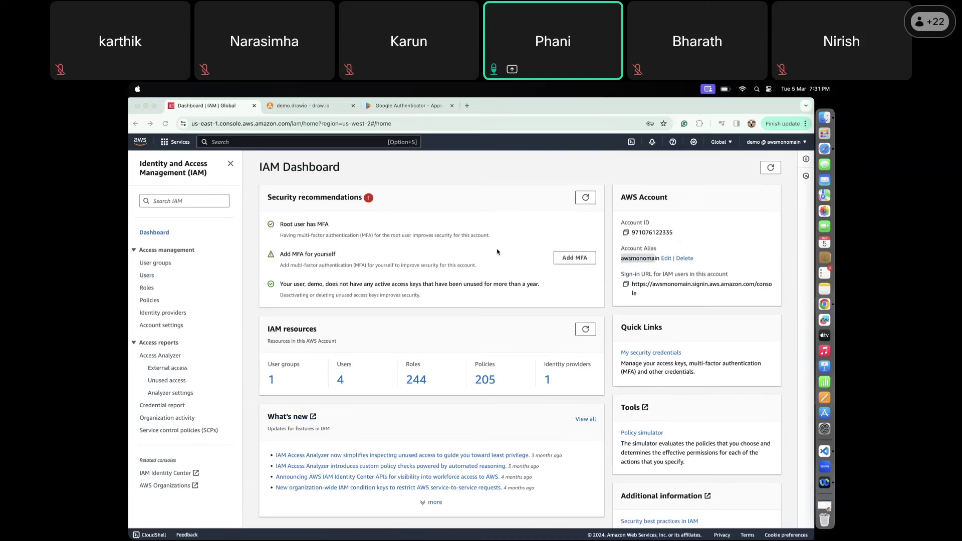
click(485, 322)
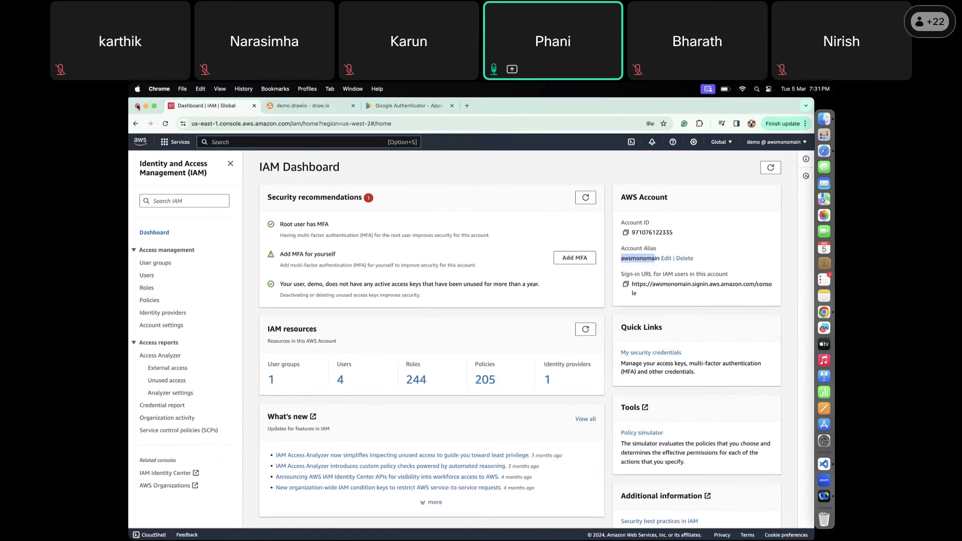
key(super+shift+n)
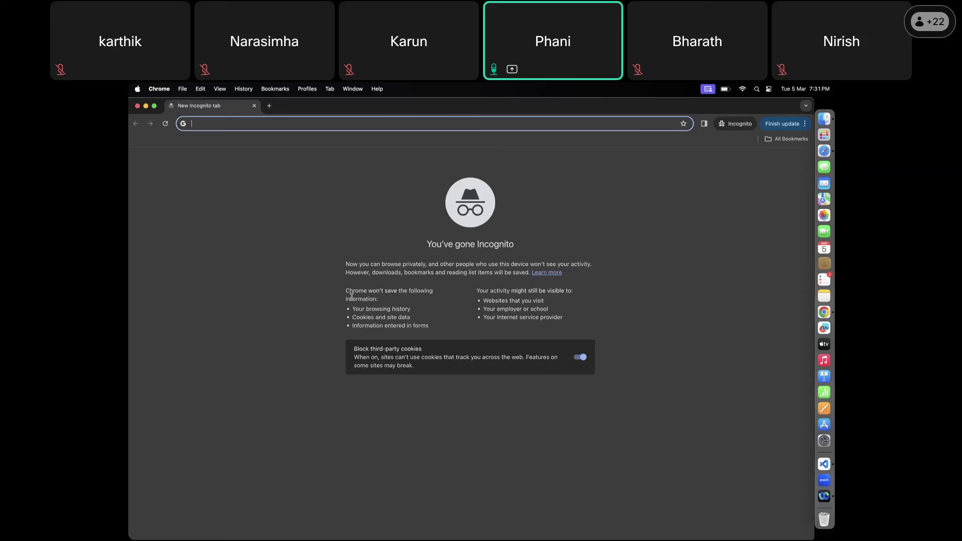
Search 'aws console signin', open AWS Sign-In set to IAM user, then minimize that window.
text(aws consol)
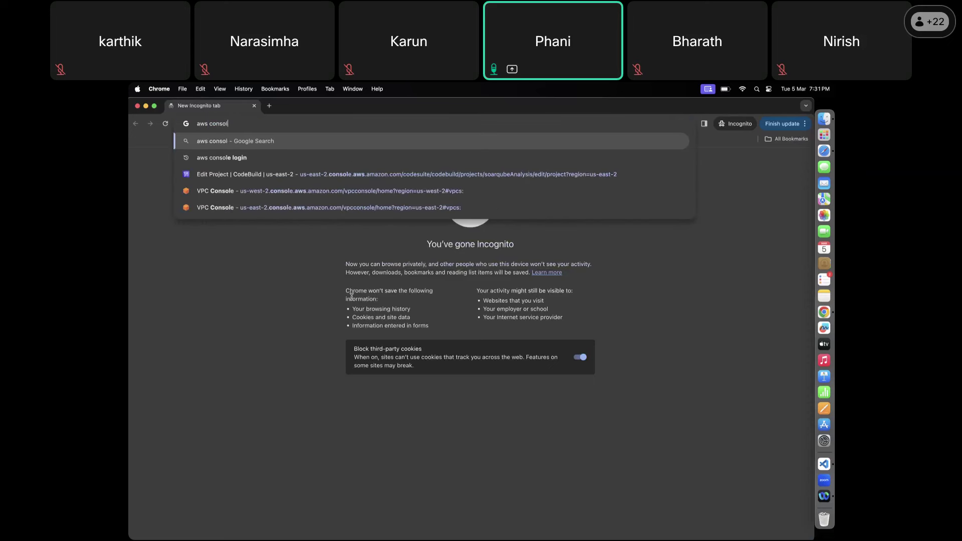
text(e signin)
key(Return)
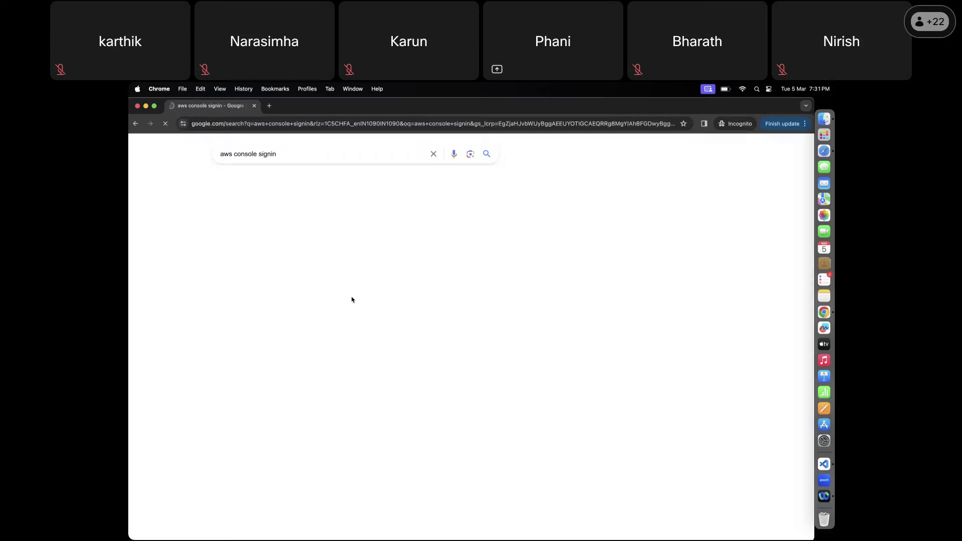
click(284, 335)
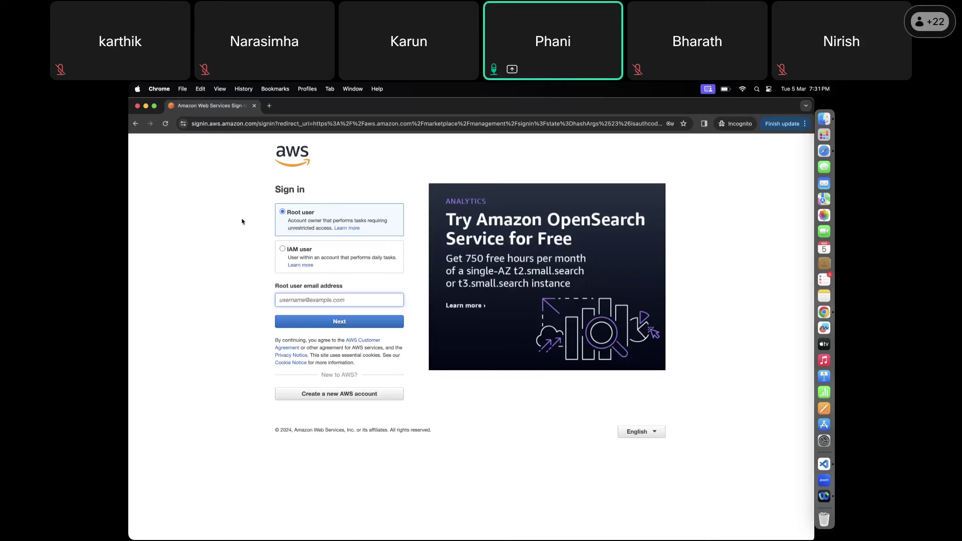
click(277, 250)
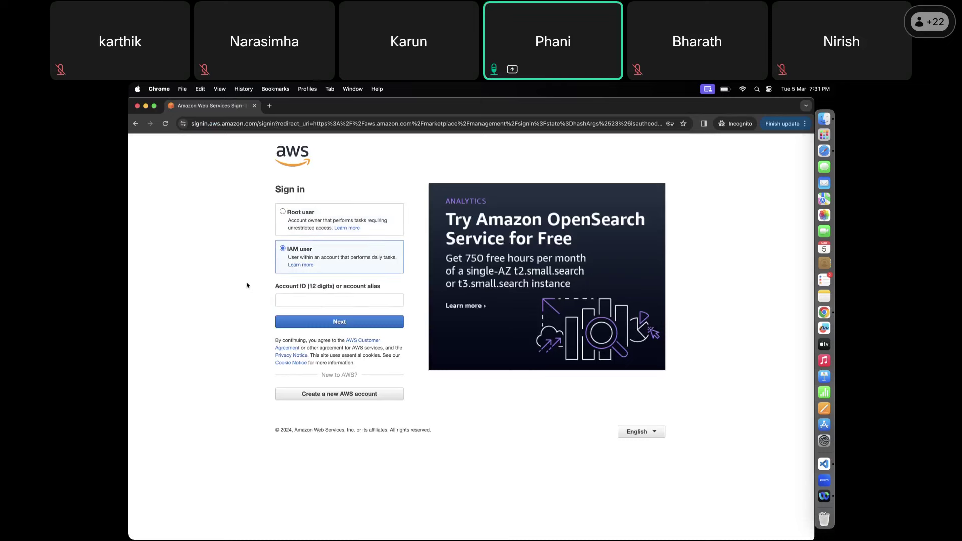
drag(273, 290, 291, 285)
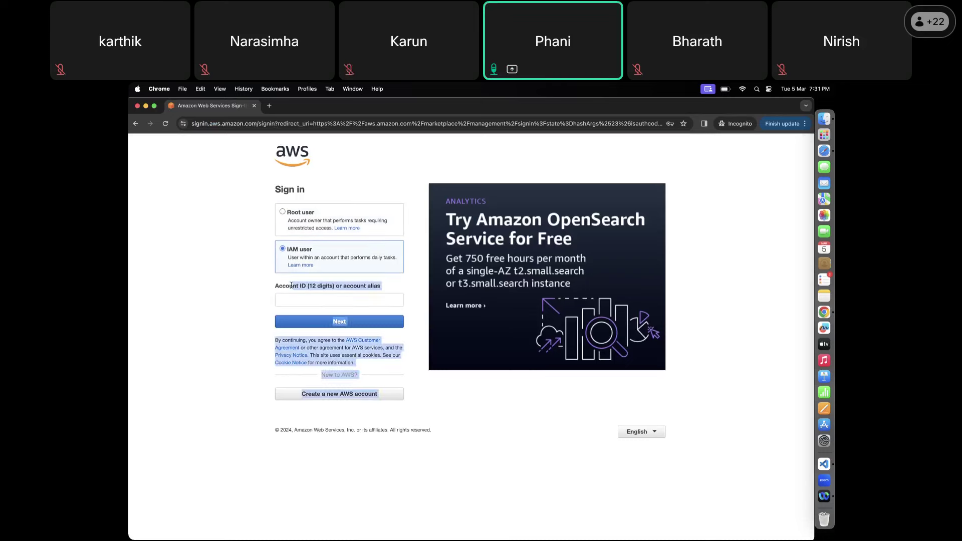
click(268, 287)
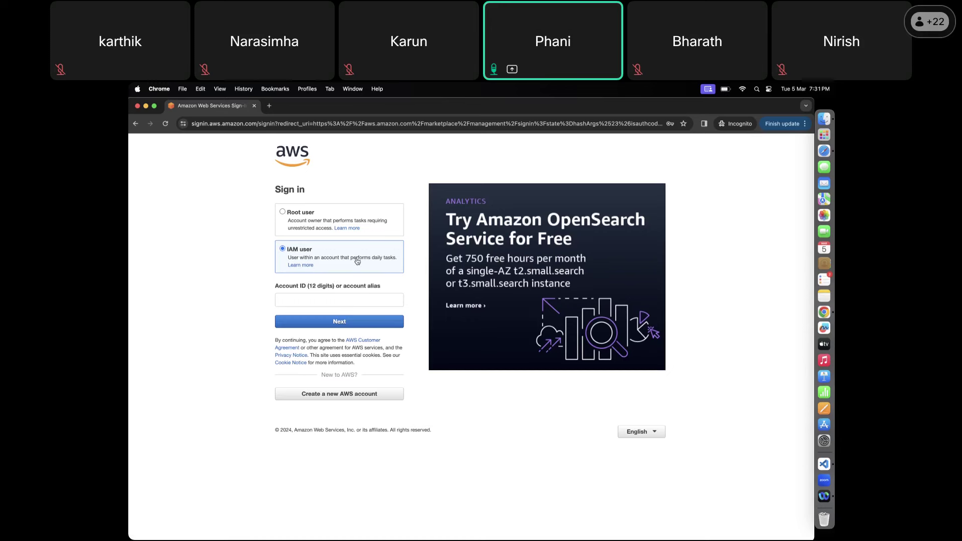
click(146, 106)
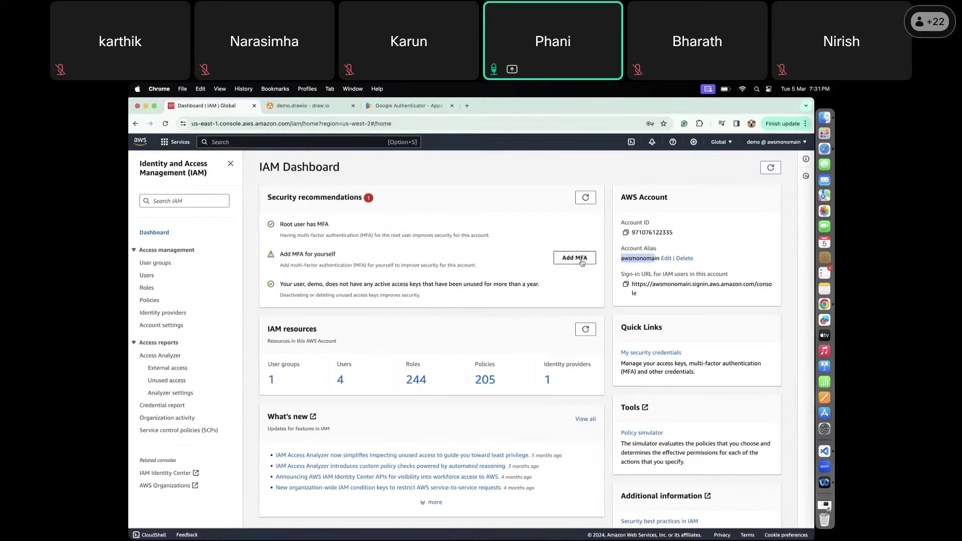
Copy the account alias from the IAM Dashboard into the incognito sign-in page's Account ID field.
click(775, 142)
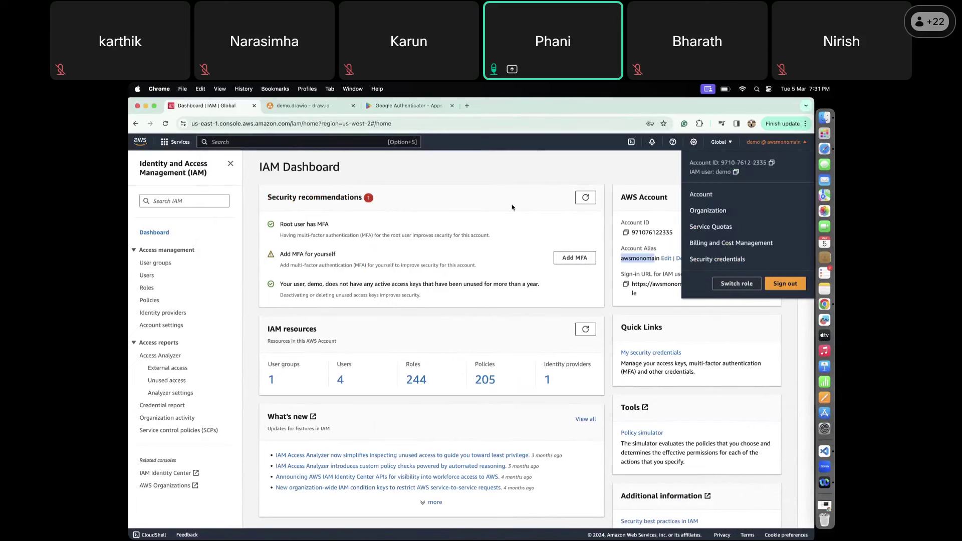
click(487, 197)
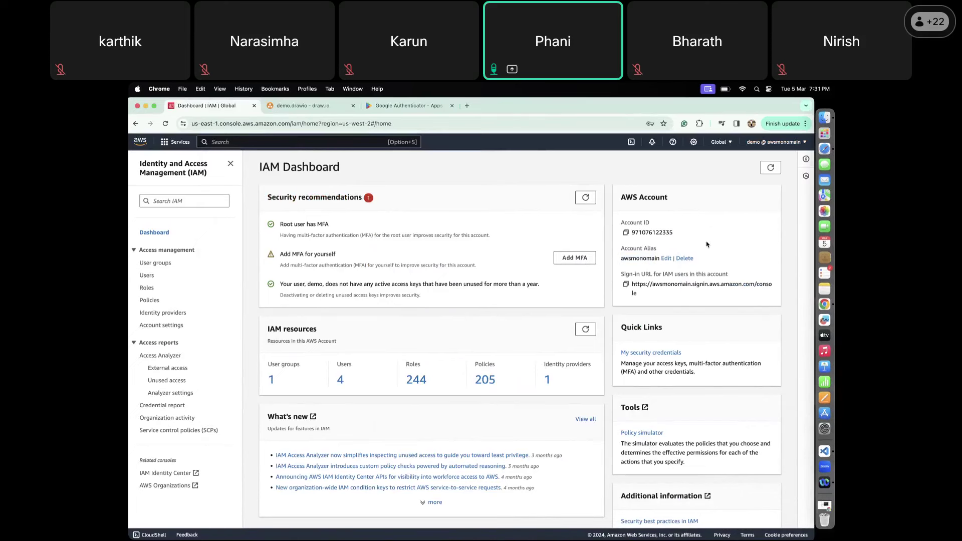
double_click(625, 259)
key(super+c)
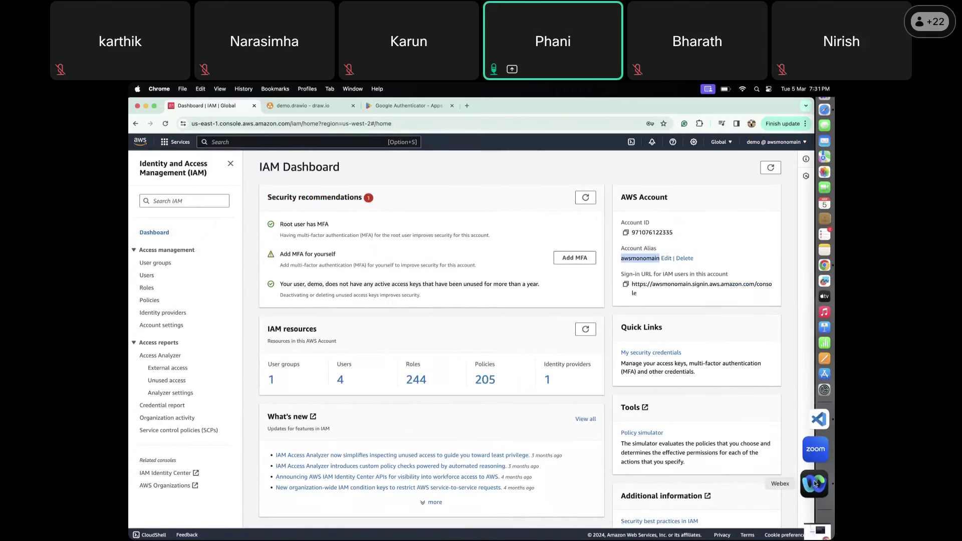
key(super+grave)
click(333, 299)
key(super+v)
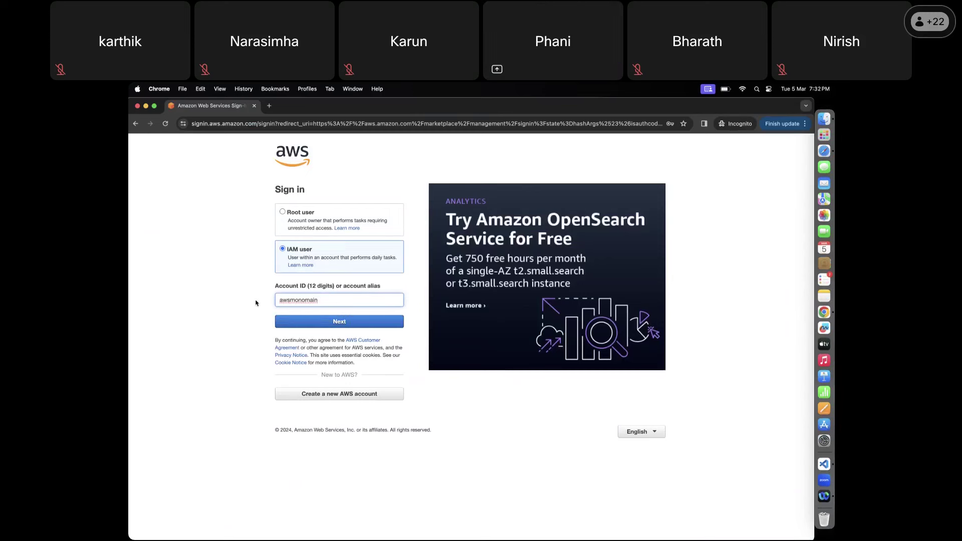
Sign in with the IAM user's name and password on the incognito sign-in page.
click(287, 320)
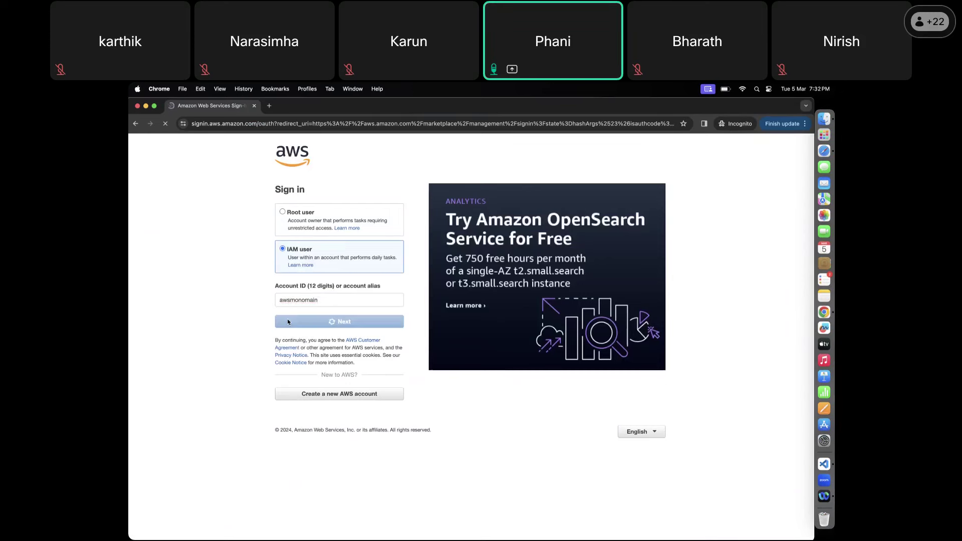
text(nani)
key(Tab)
text(*********)
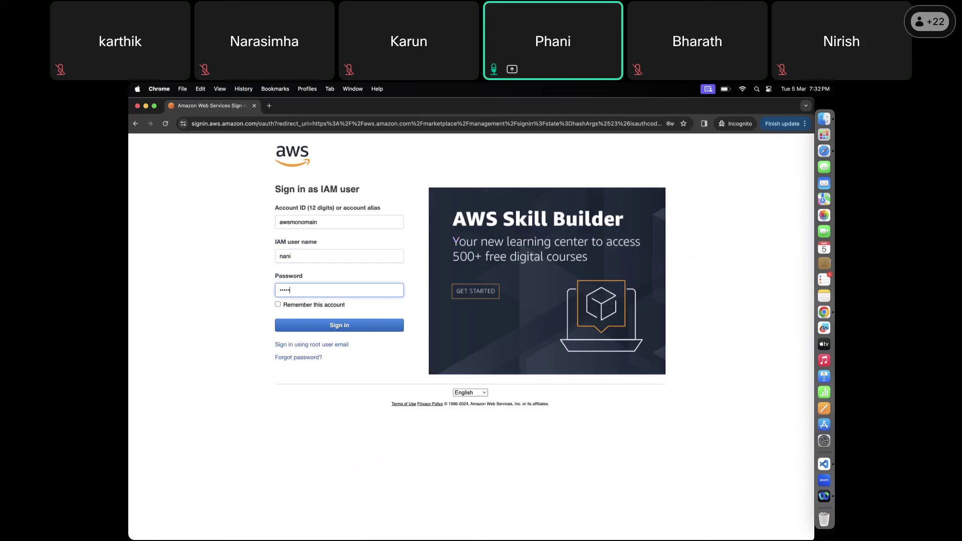
key(Return)
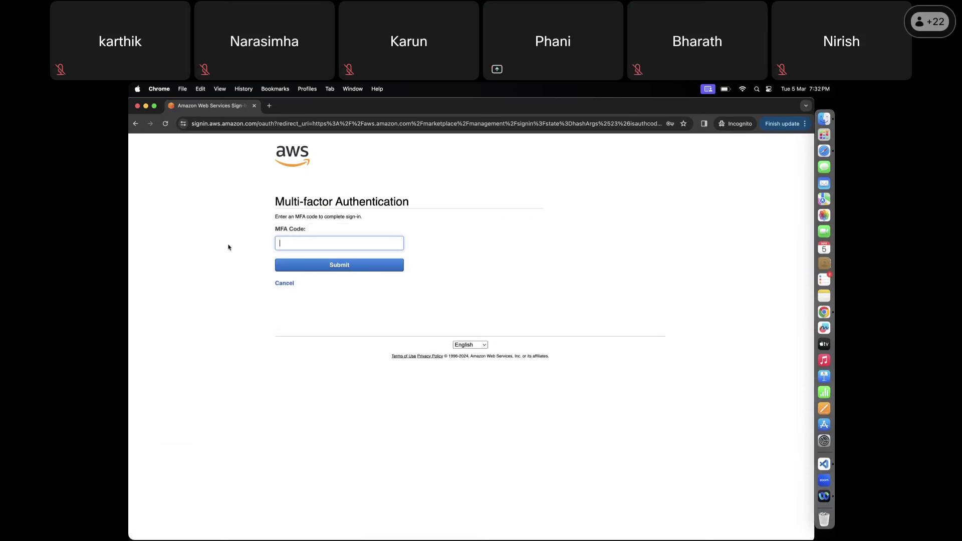
Enter the MFA code to complete sign-in, then close the incognito window.
key(Return)
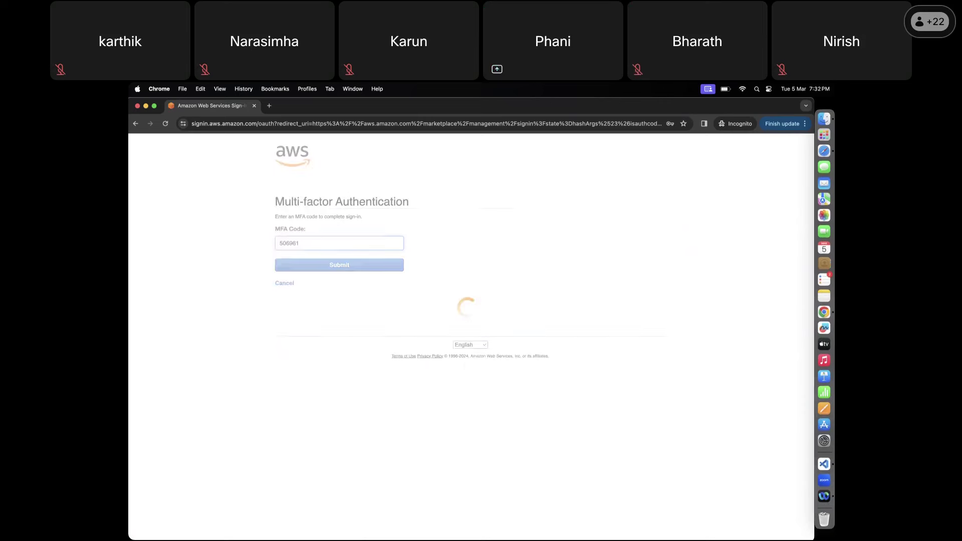
click(330, 269)
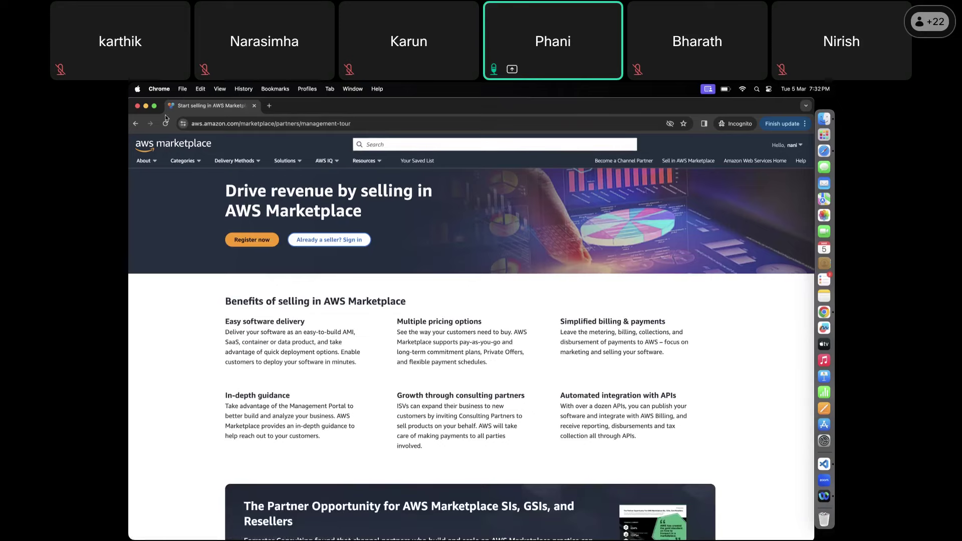
click(137, 106)
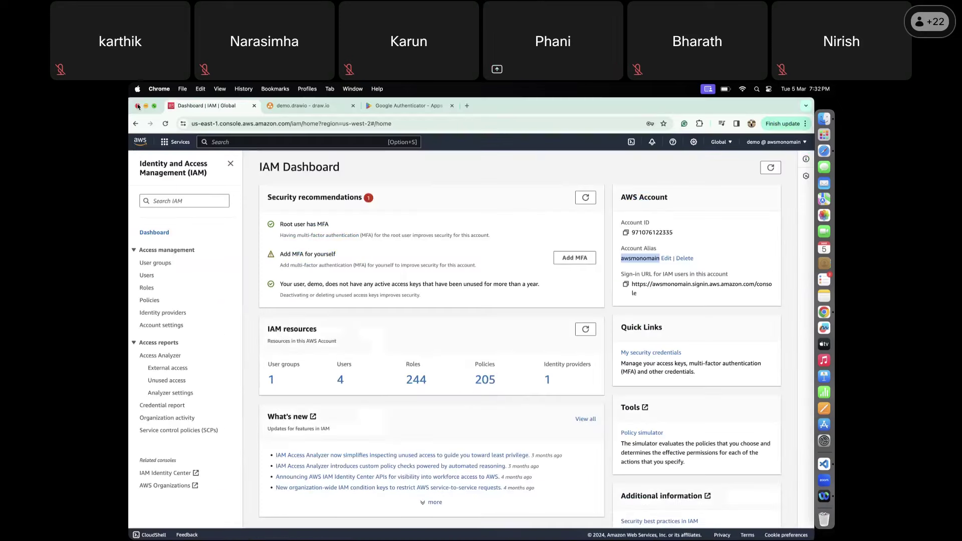
Scroll through the demo.drawio IAM diagram, then return to the admin group's permissions page.
click(297, 105)
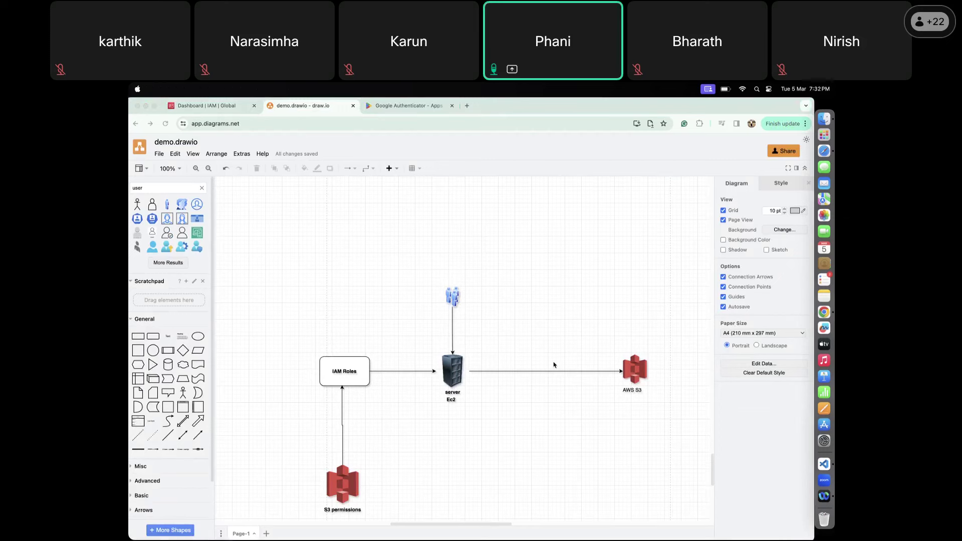
scroll(554, 365, right, 2)
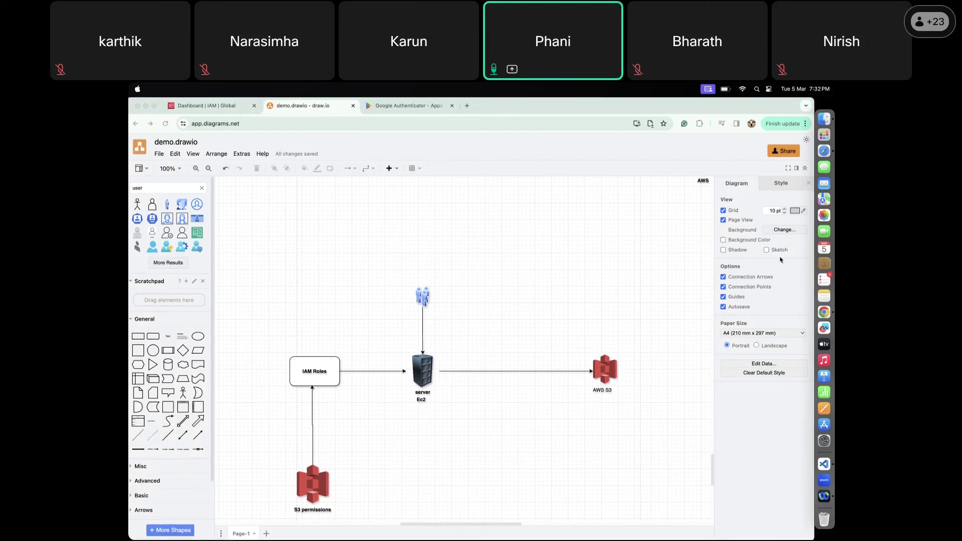
click(207, 105)
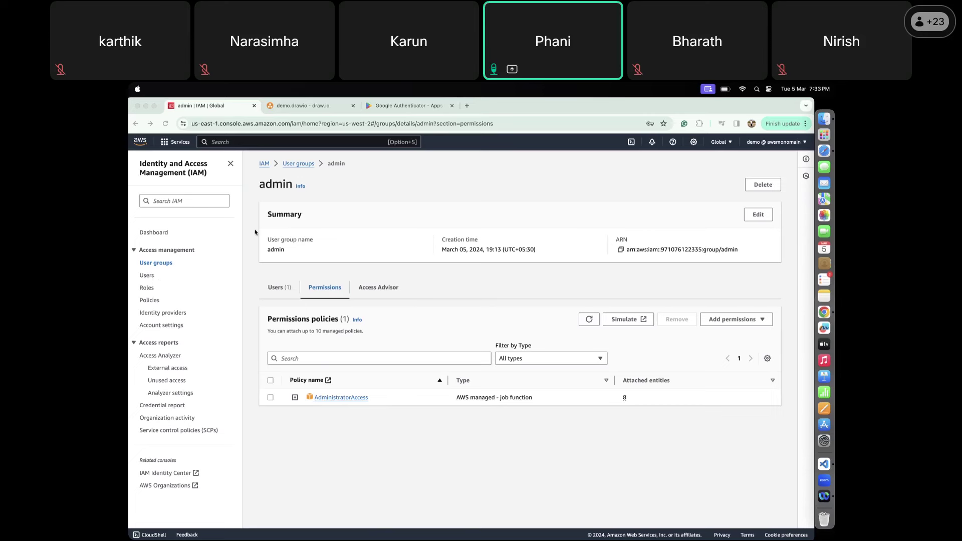
View the admin group's Users (1) list, then go back to the demo.drawio diagram.
click(324, 291)
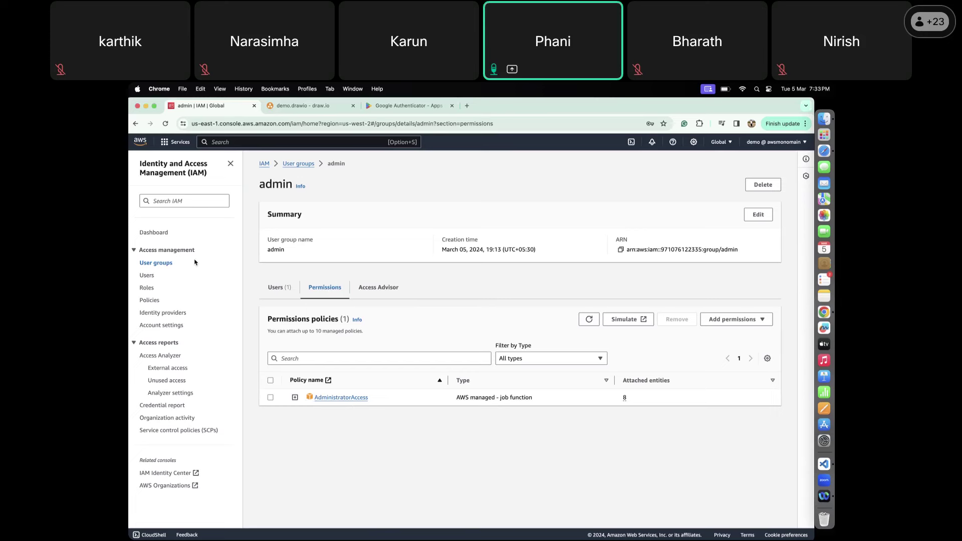
click(274, 291)
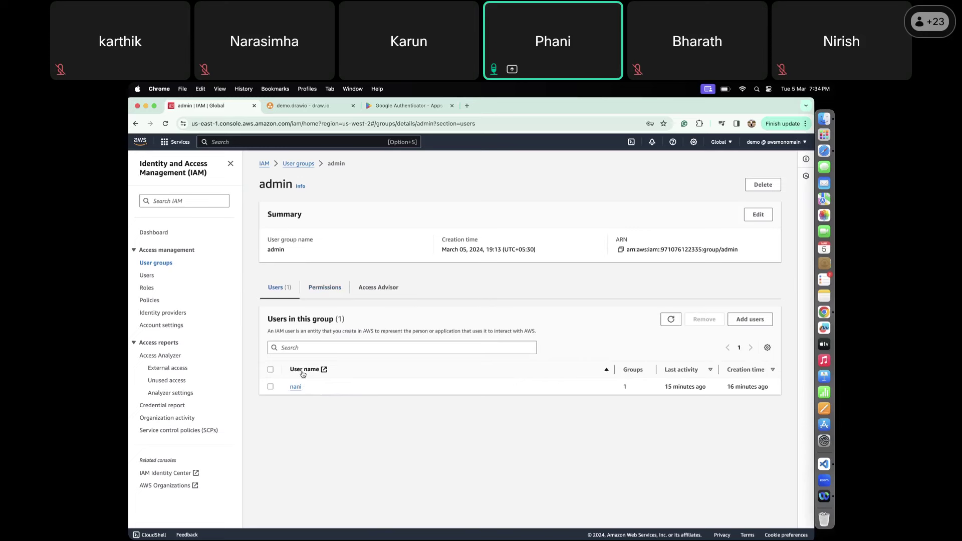
click(299, 109)
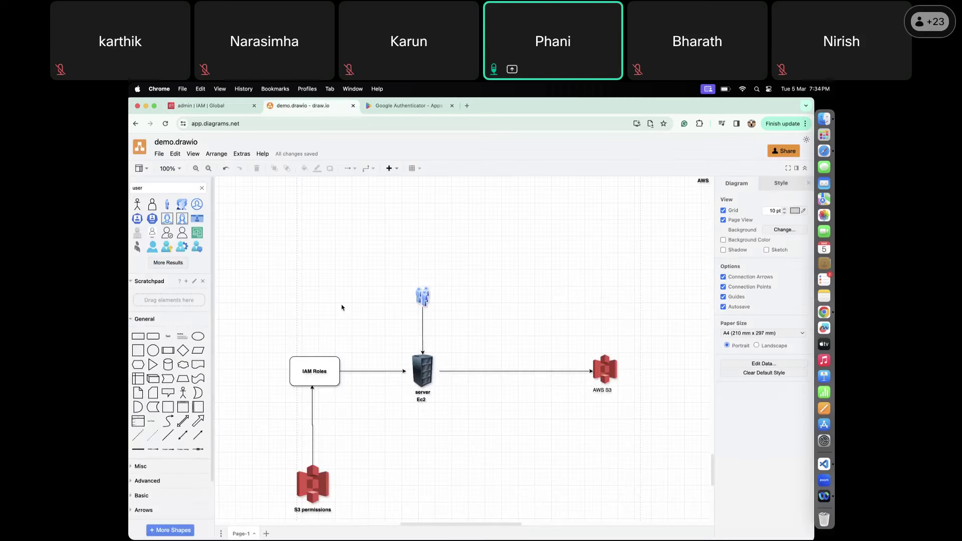
Search 'aws global' and open the AWS Global Infrastructure page in the Authenticator tab.
scroll(342, 308, down, 5)
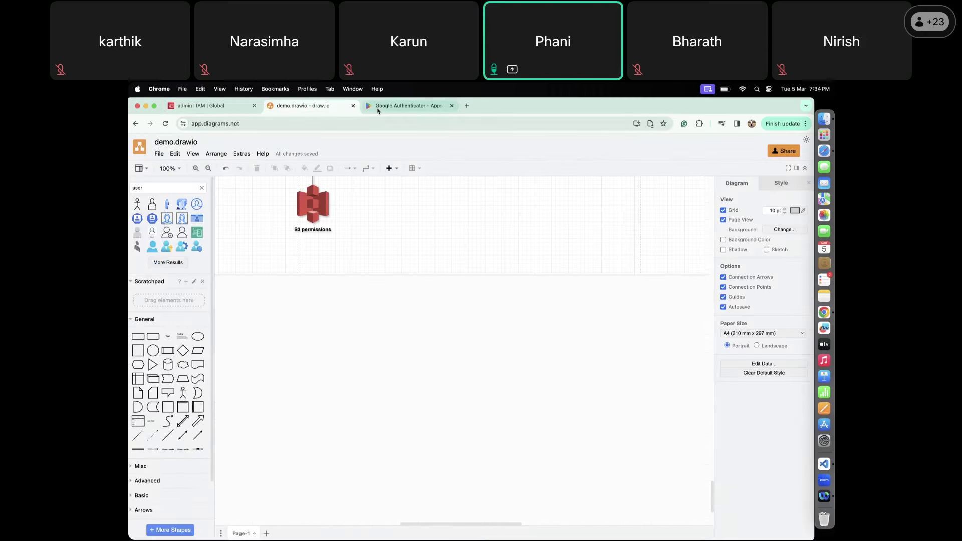
click(378, 110)
click(377, 123)
text(a)
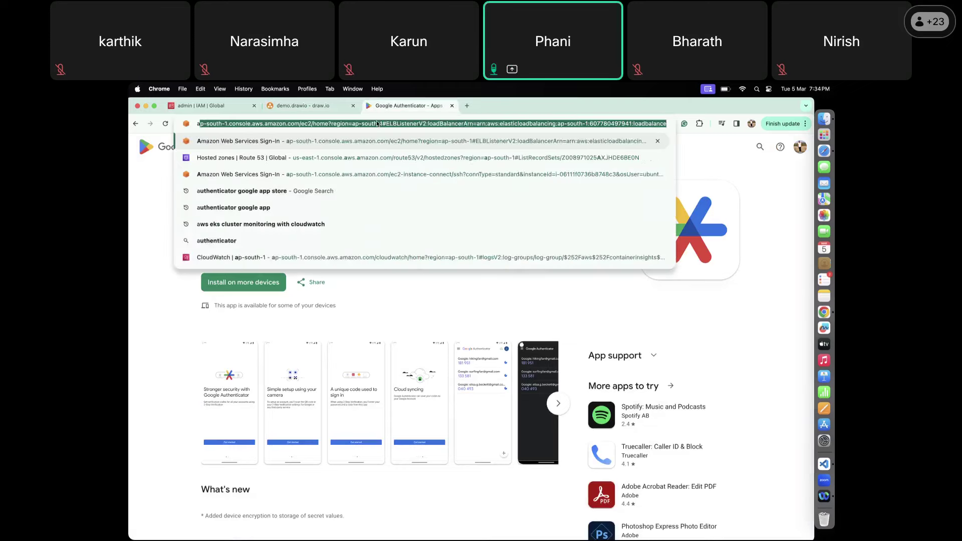
text(ws global)
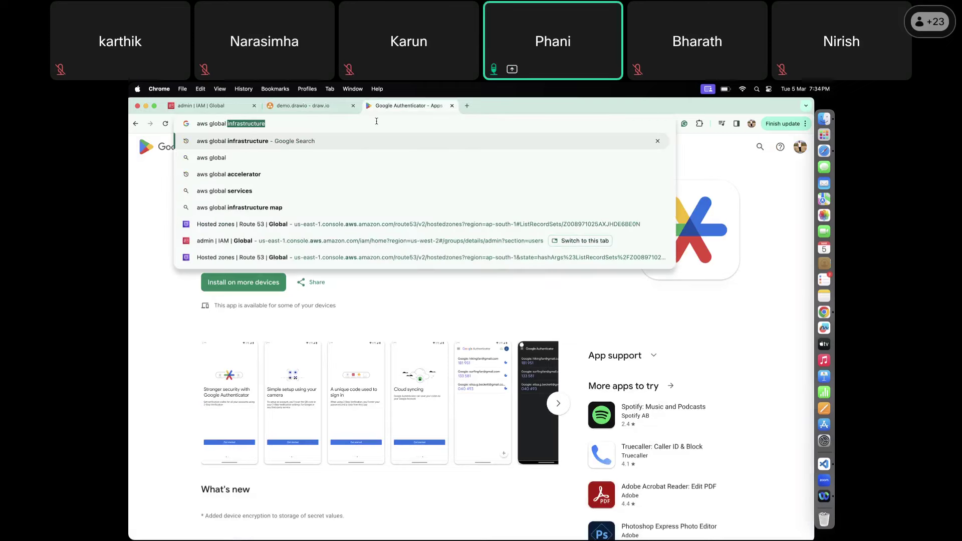
key(Return)
click(268, 236)
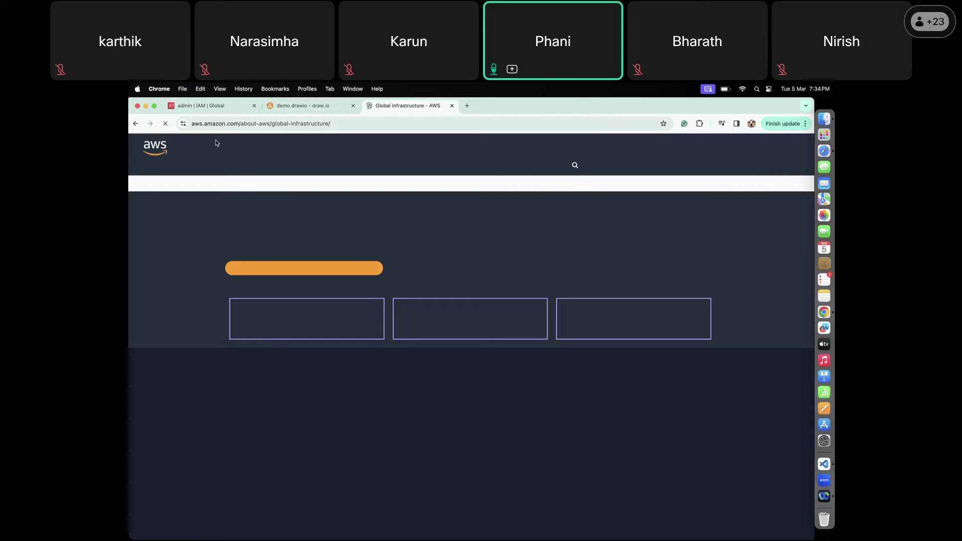
Select the Global Infrastructure page URL and briefly check the IAM admin group tab.
click(210, 122)
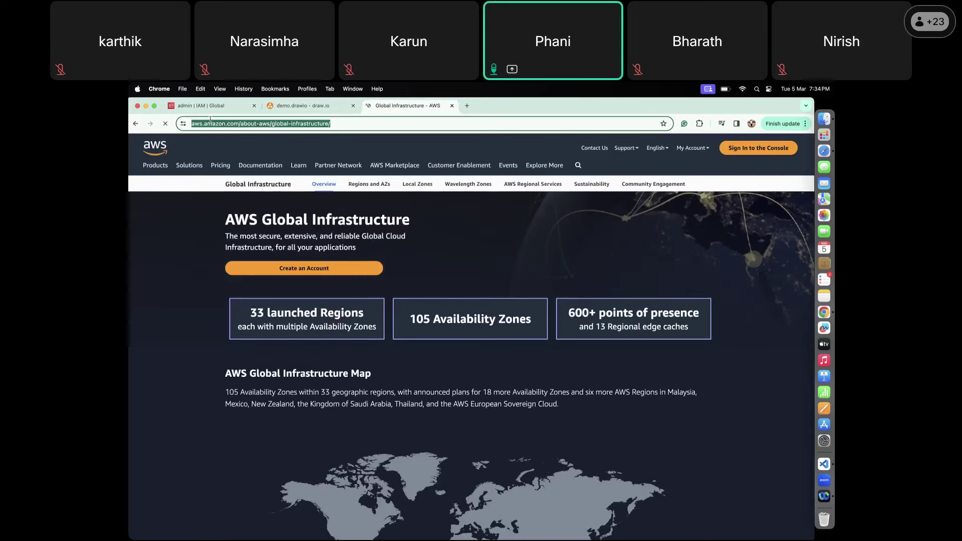
key(super+1)
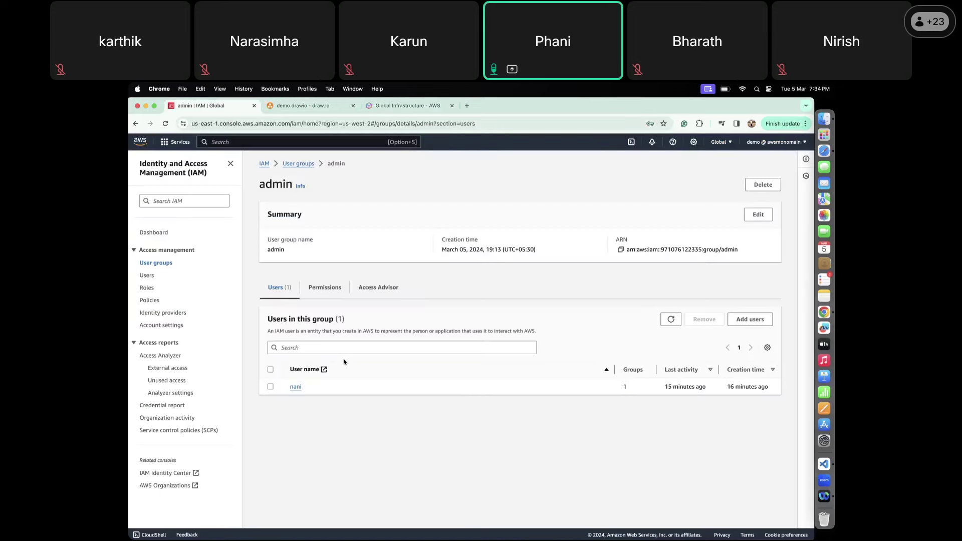
click(380, 112)
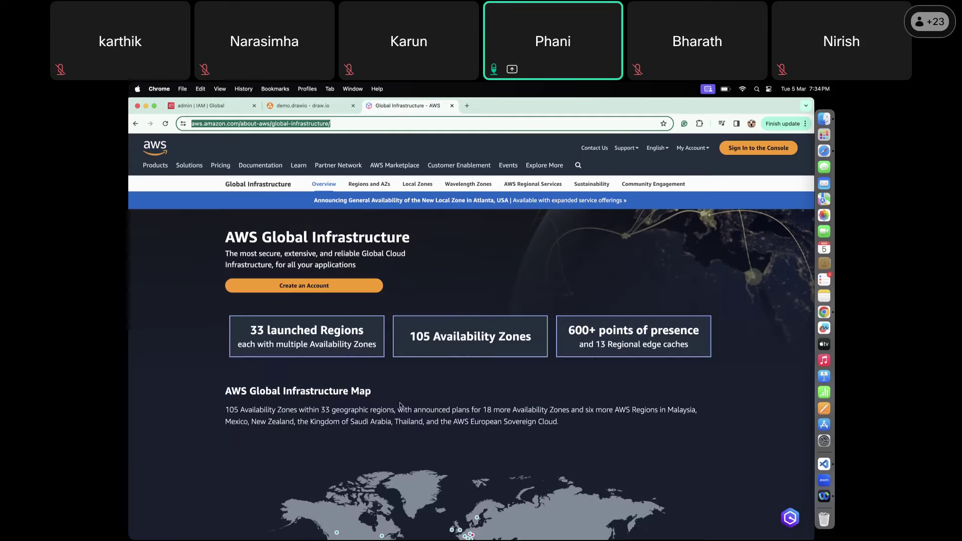